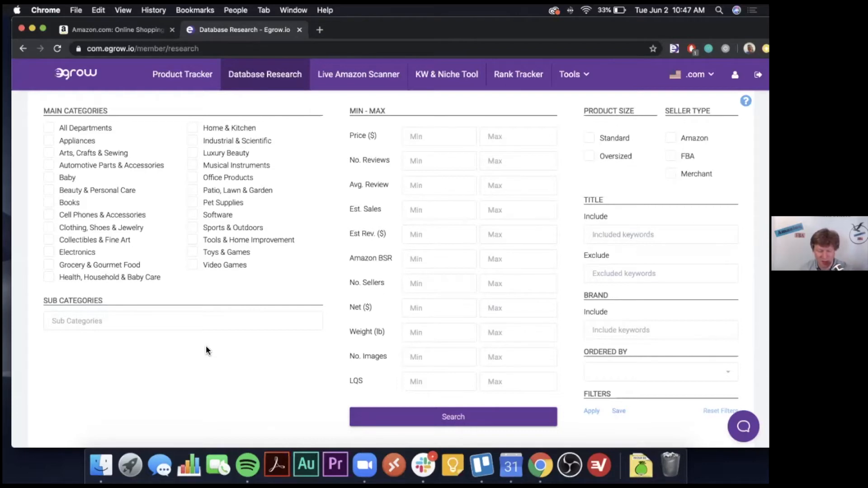
key("XF86MonBrightnessUp")
key("XF86MonBrightnessUp")
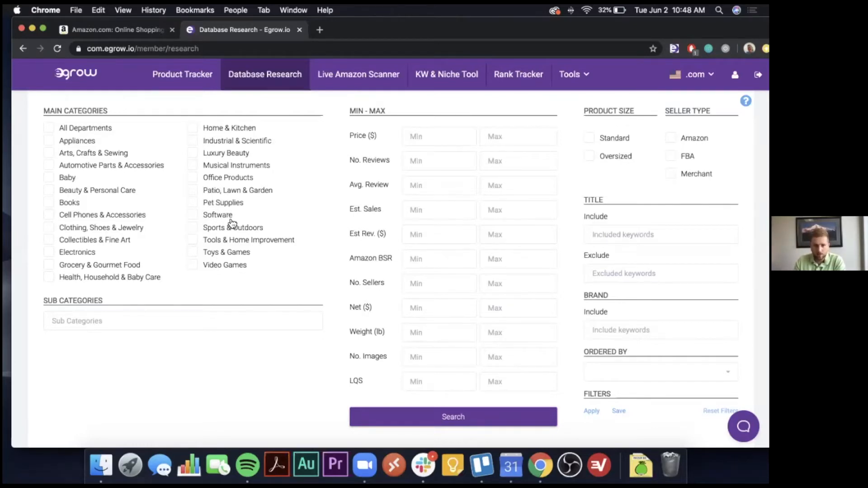
Step: Limit the product search to the Patio, Lawn & Garden category with prices from $20 to $60
left_click(193, 191)
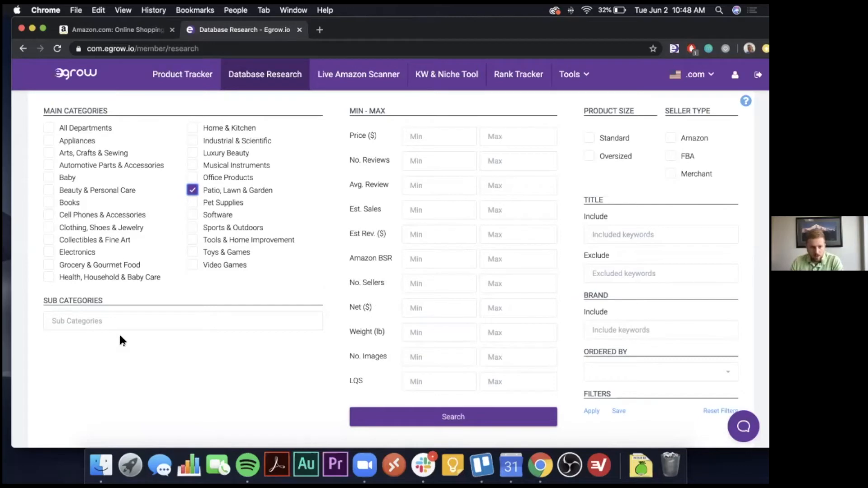
mouse_move(115, 329)
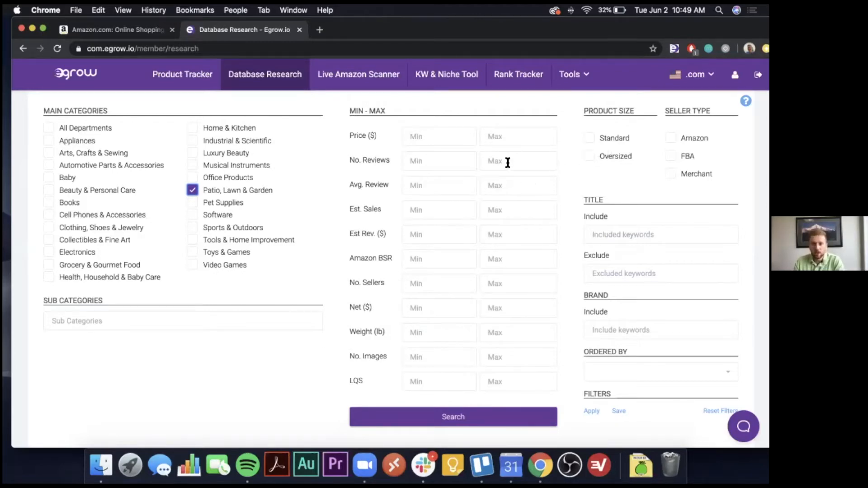
left_click(437, 138)
type("20")
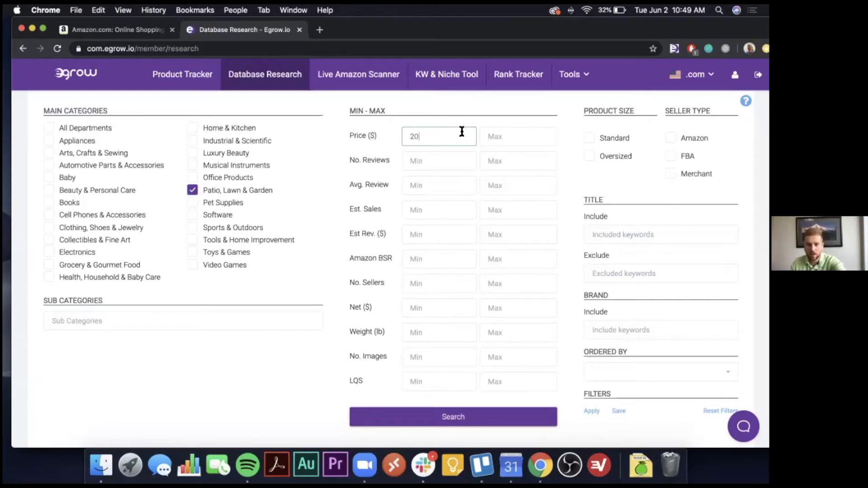
left_click(493, 134)
type("60")
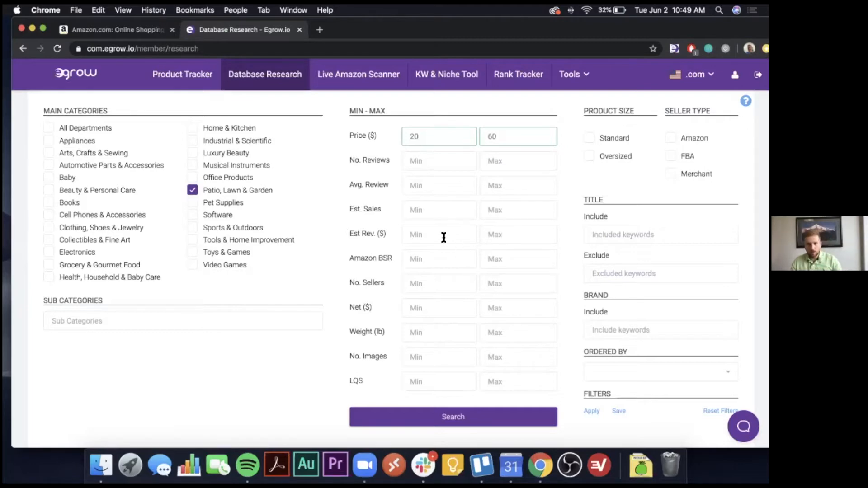
Step: Set the minimum estimated sales to 300 and restrict the seller type to FBA
left_click(438, 216)
type("300")
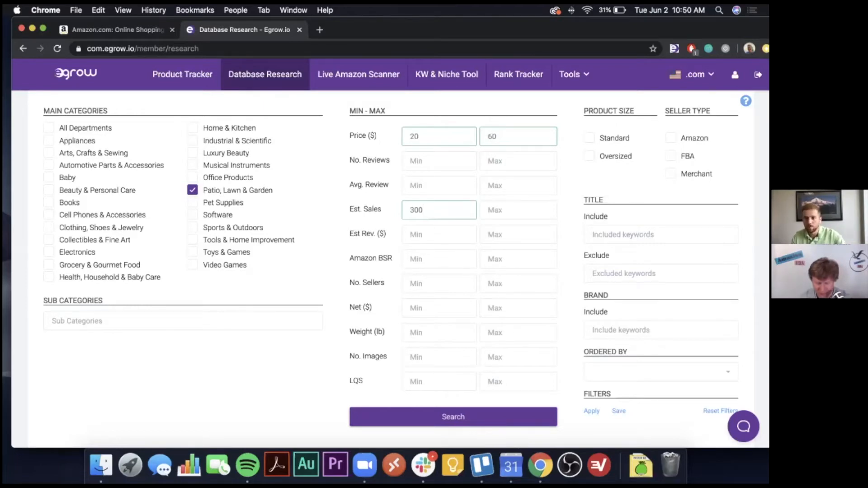
left_click(671, 156)
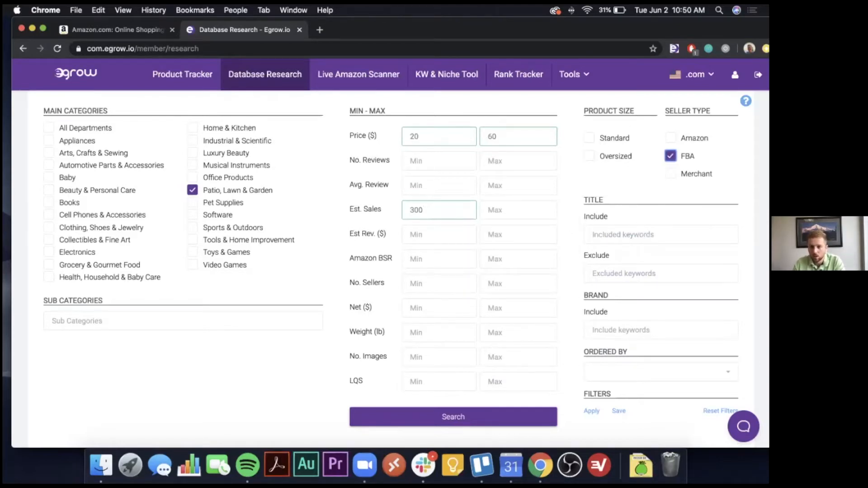
Step: Look through the sort orders available for the search results without choosing one
scroll(515, 217, "down", 1)
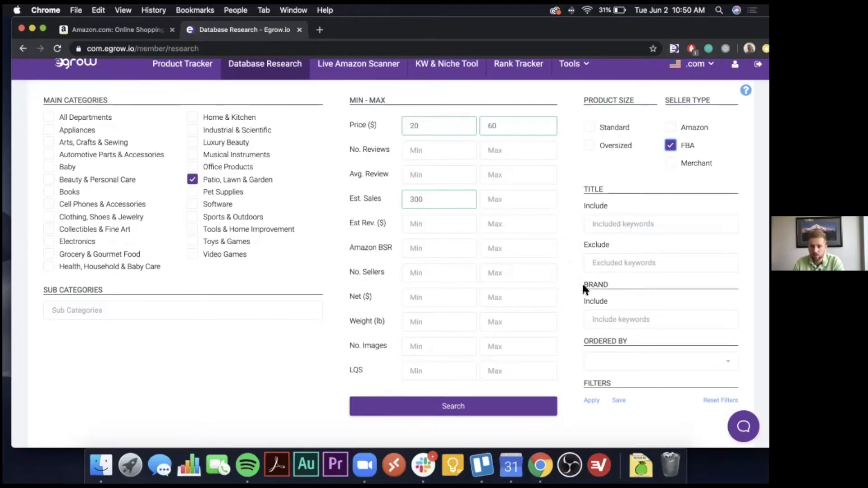
scroll(565, 320, "down", 1)
scroll(567, 327, "down", 3)
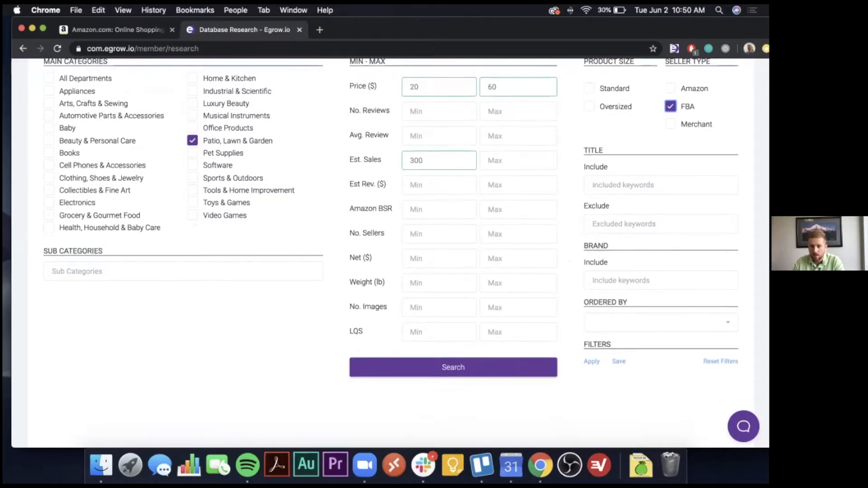
left_click(660, 322)
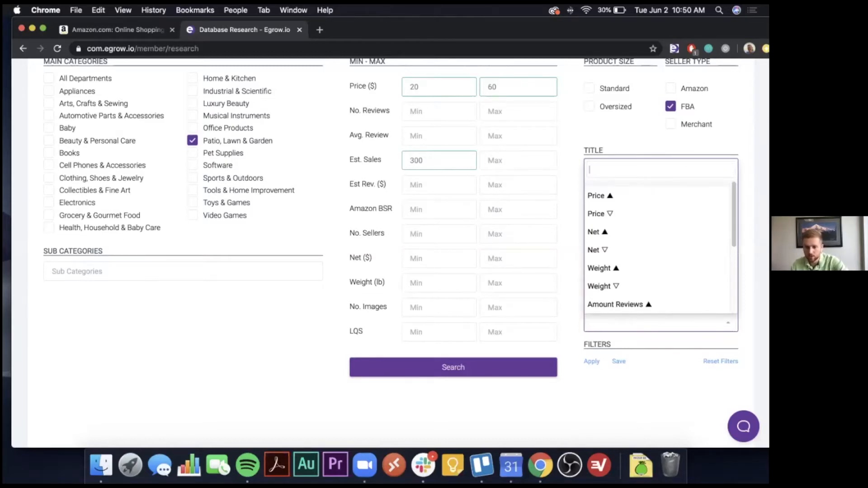
left_click(627, 393)
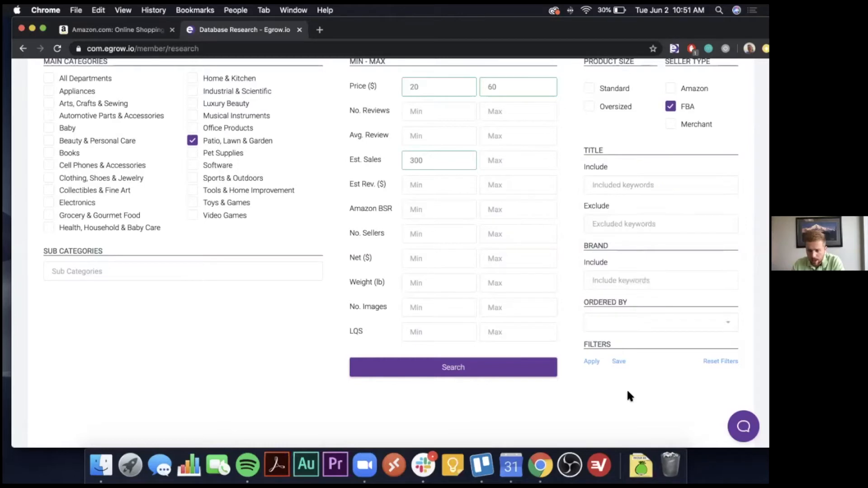
scroll(597, 389, "up", 2)
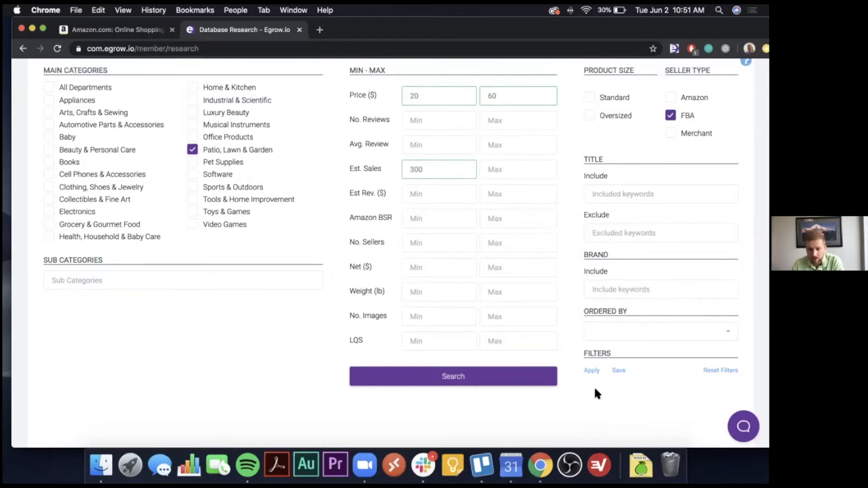
Step: View the prompt for saving the filter and the list of saved filters, leaving the current filter settings as entered
left_click(619, 376)
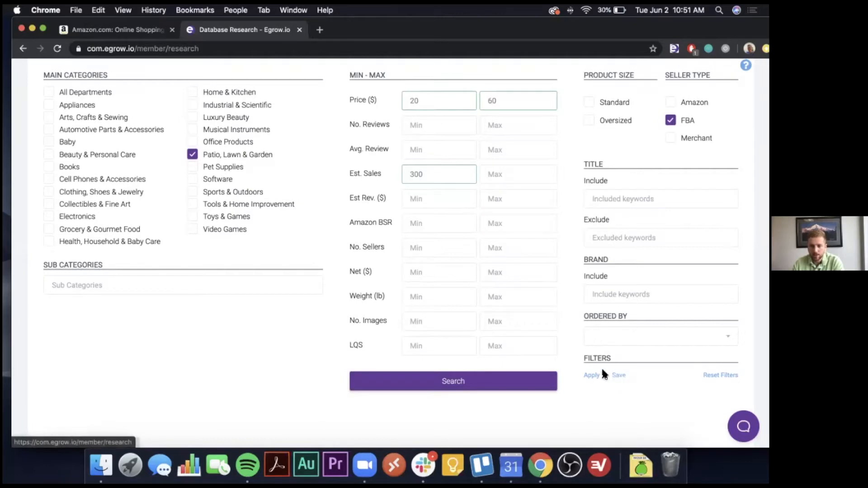
left_click(297, 263)
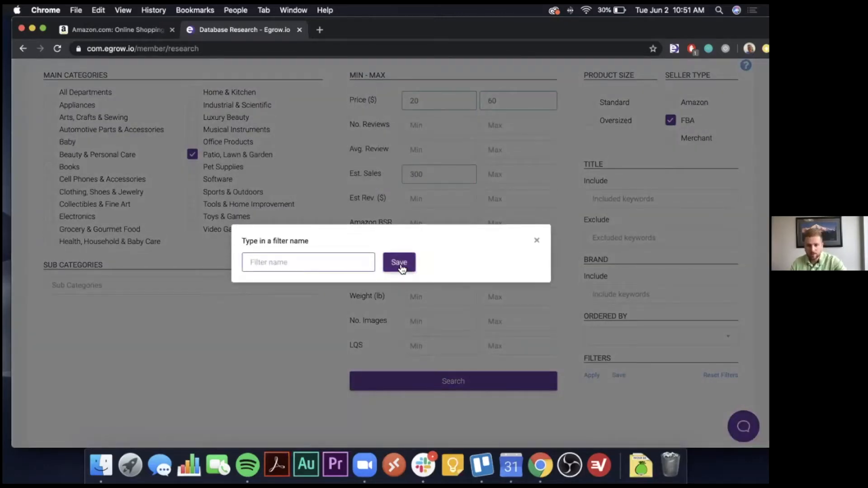
left_click(538, 244)
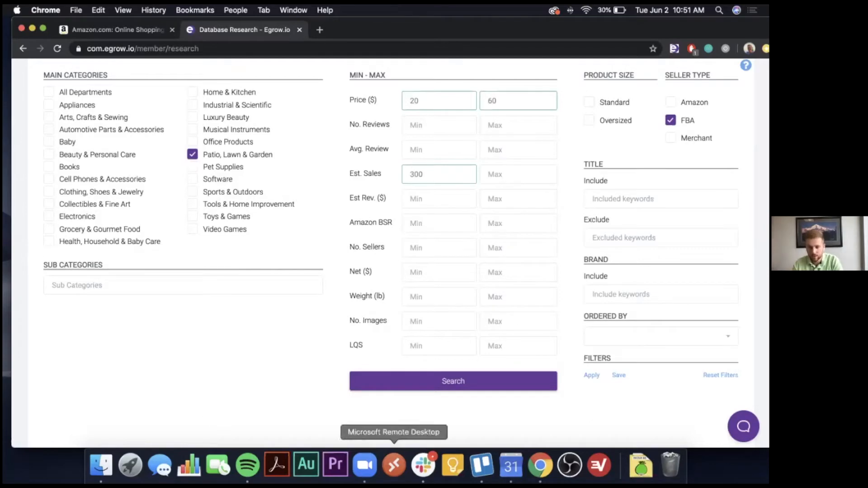
left_click(588, 376)
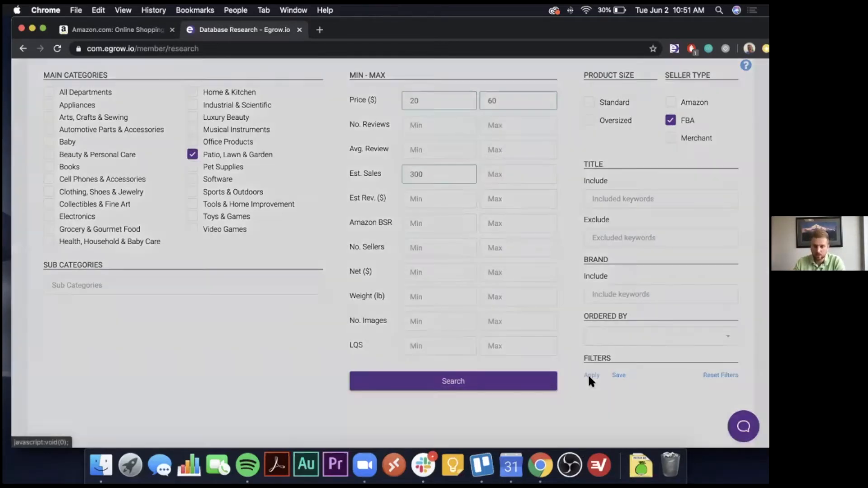
left_click(320, 269)
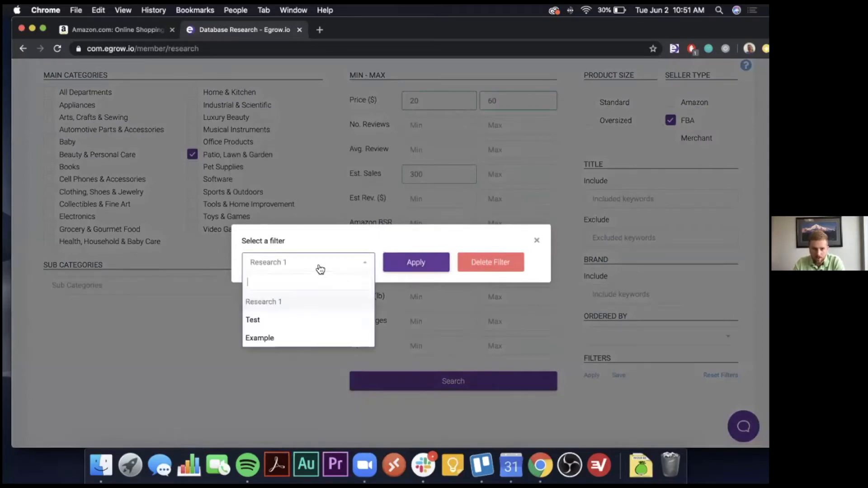
left_click(537, 240)
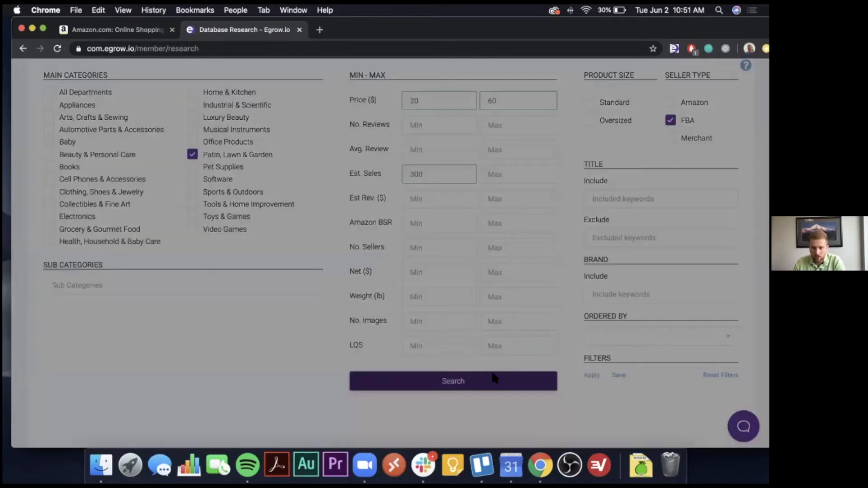
Step: Run the database search with the entered filters and look over the first products in the results
left_click(494, 379)
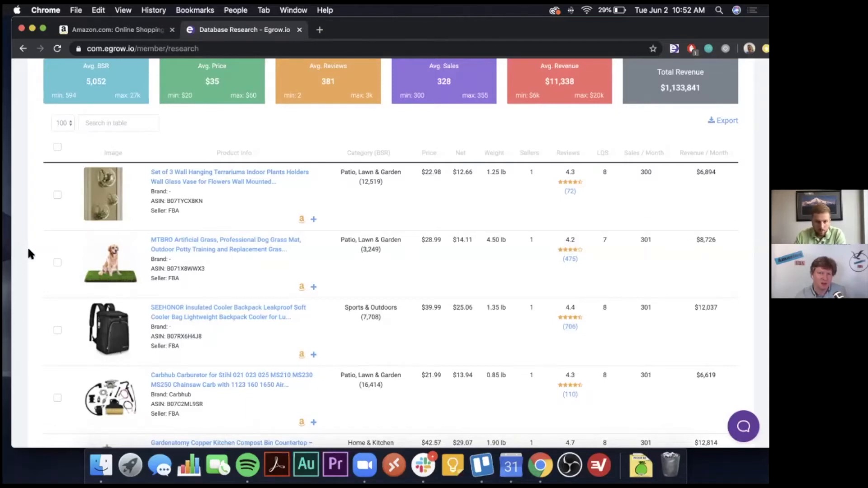
scroll(38, 255, "down", 3)
scroll(39, 256, "up", 3)
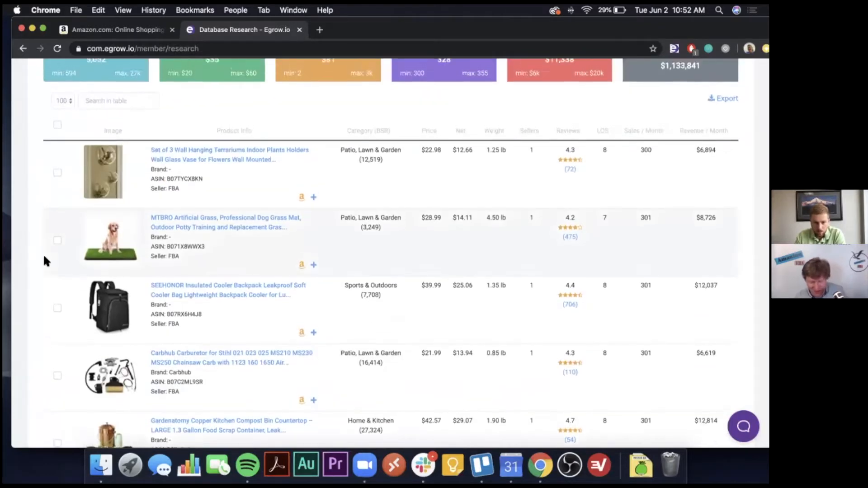
scroll(45, 257, "up", 2)
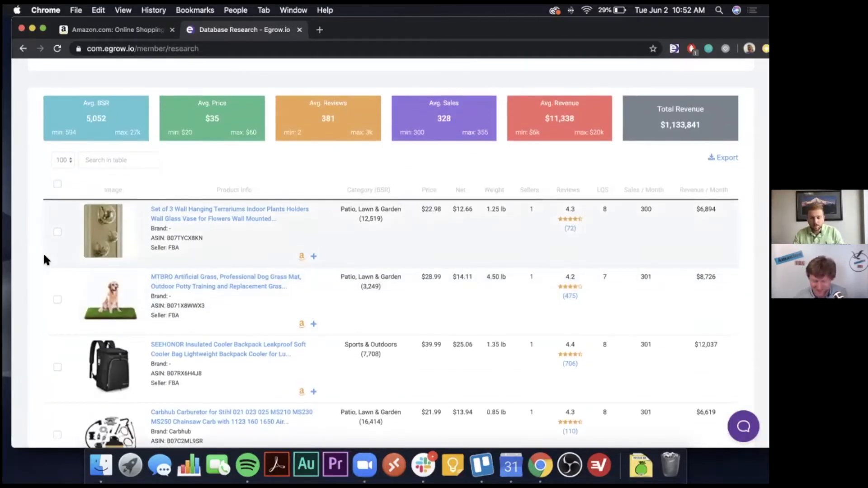
Step: Review the entered filters, then examine the summary averages and the product table's category rank, price, reviews and sales columns
scroll(43, 256, "up", 10)
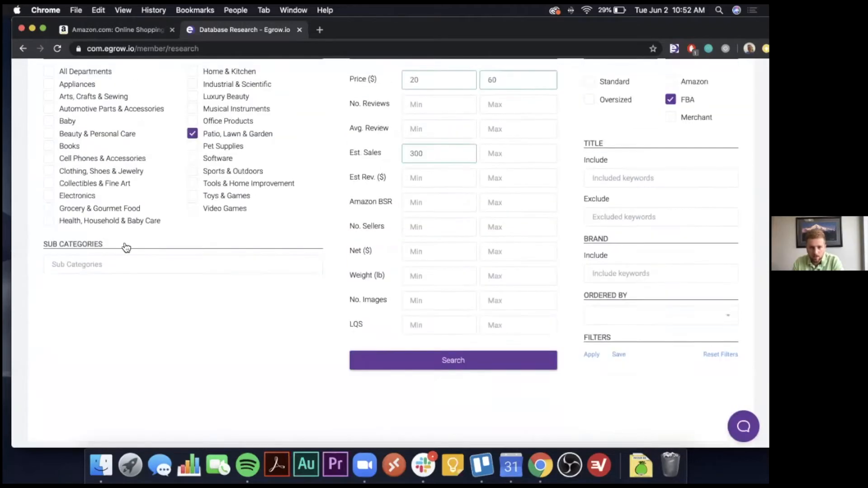
scroll(126, 247, "up", 2)
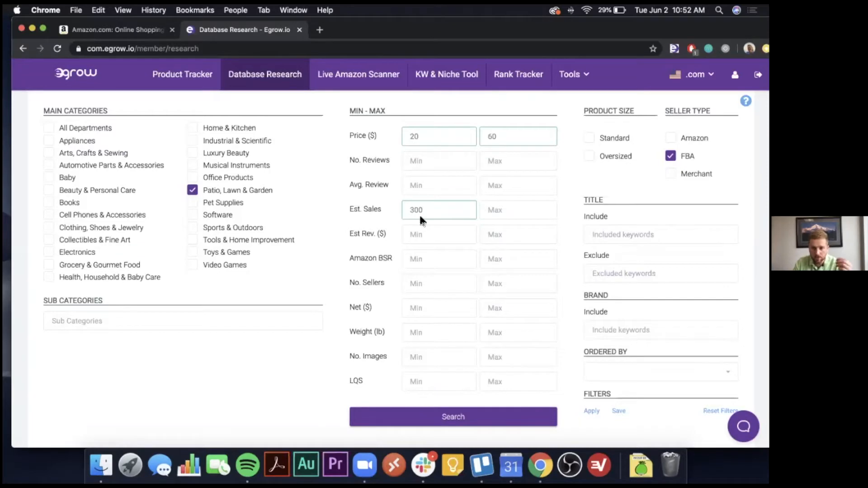
scroll(419, 213, "down", 5)
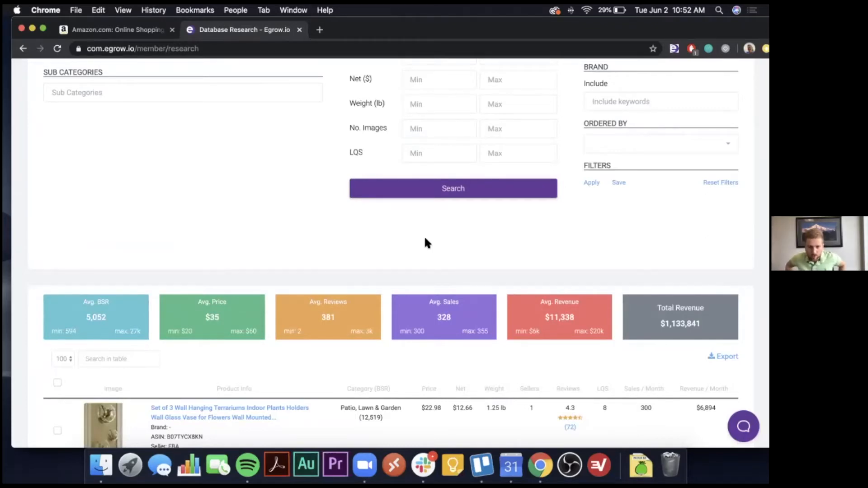
scroll(406, 265, "down", 1)
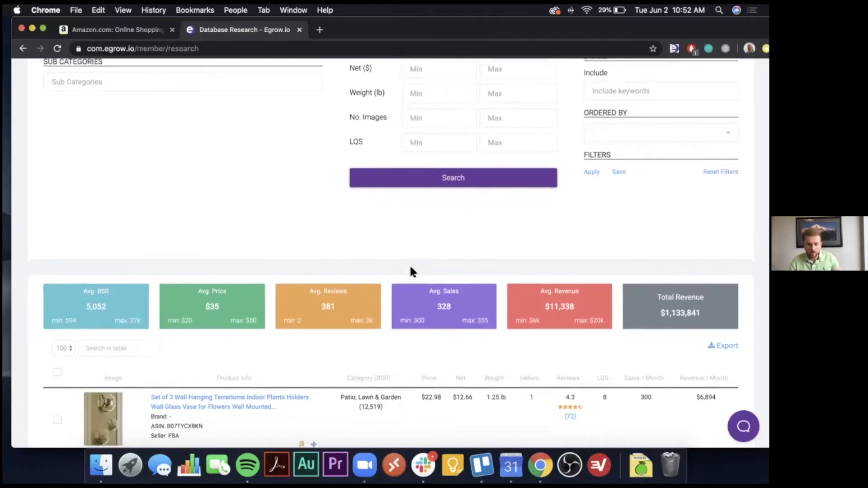
scroll(410, 269, "down", 1)
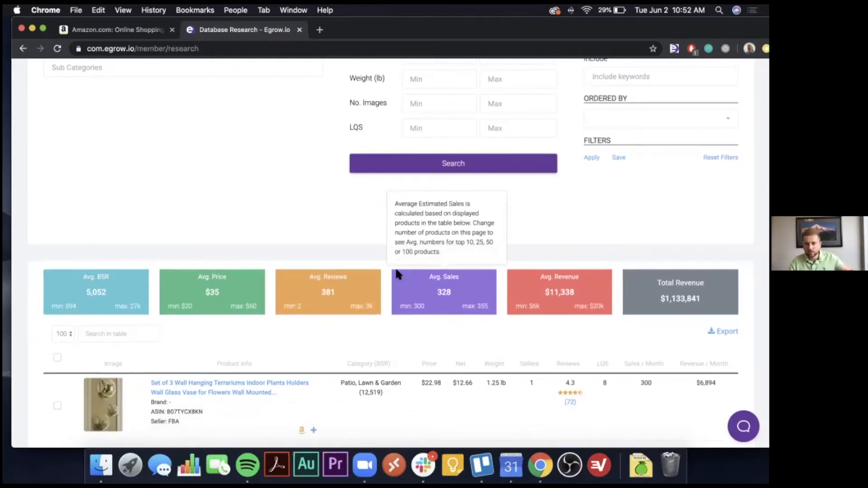
scroll(397, 274, "down", 5)
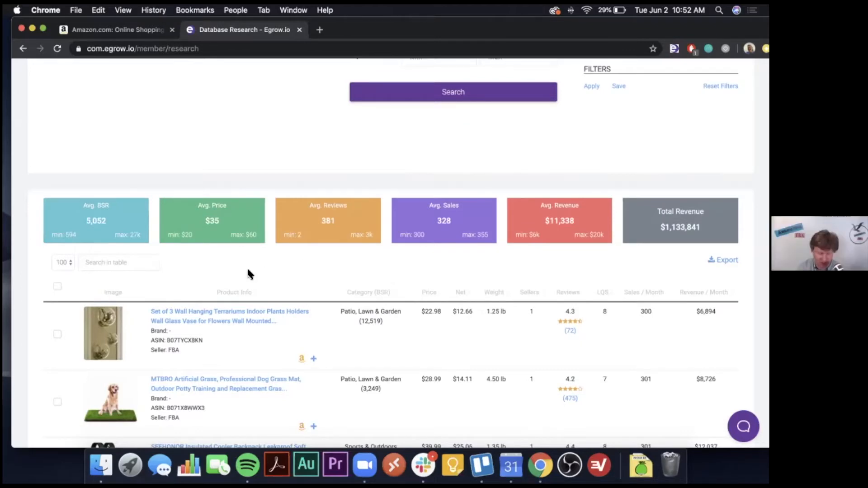
scroll(248, 274, "down", 2)
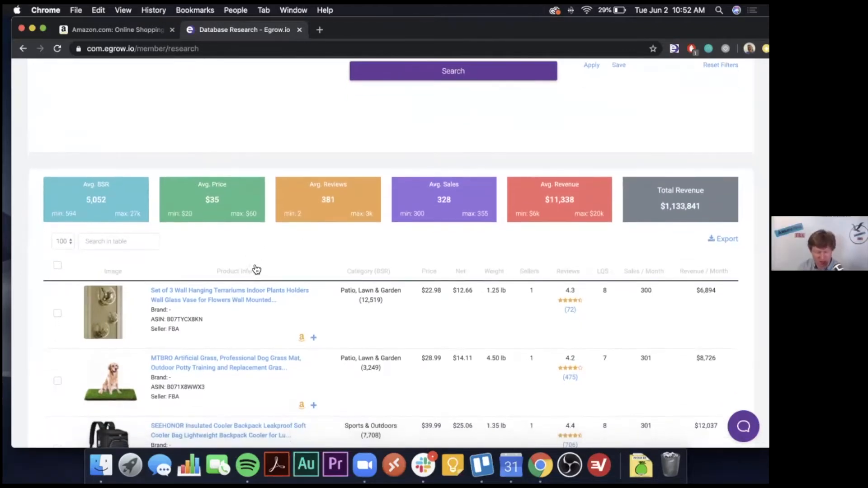
scroll(254, 240, "down", 2)
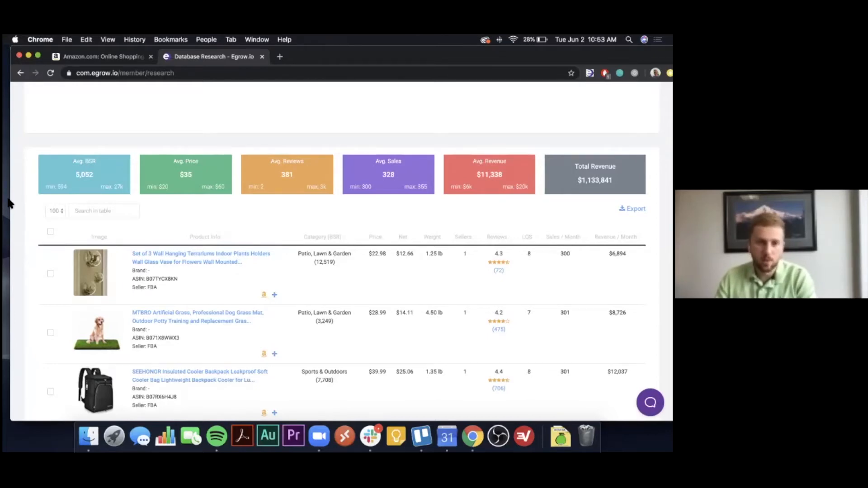
mouse_move(49, 192)
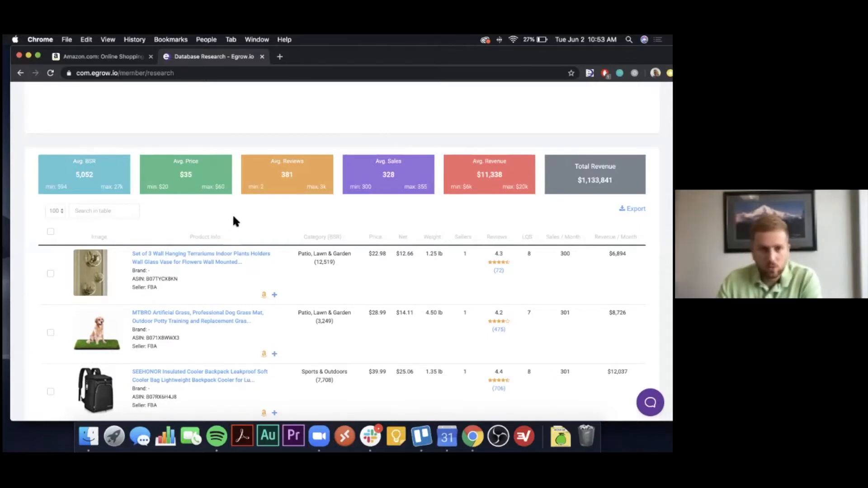
scroll(234, 217, "down", 1)
scroll(247, 226, "down", 2)
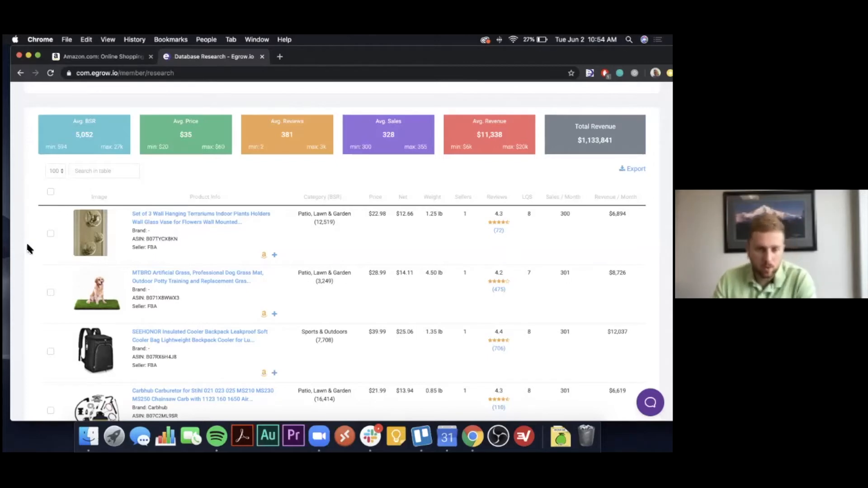
mouse_move(84, 245)
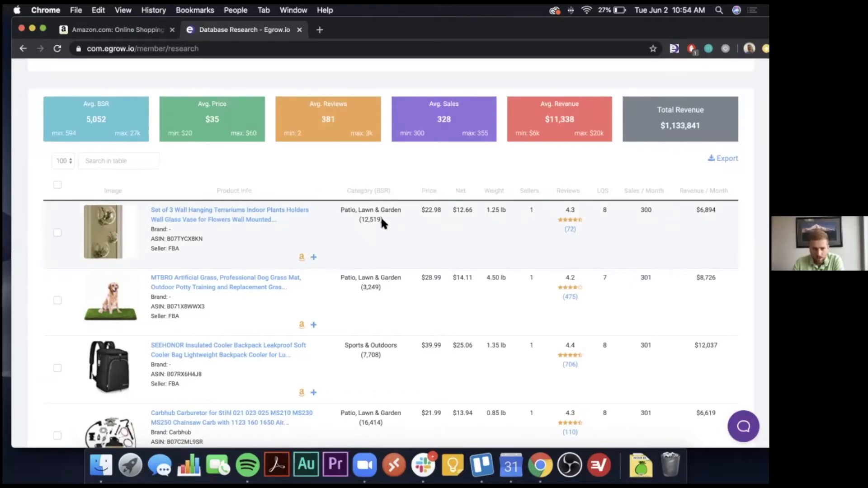
mouse_move(379, 220)
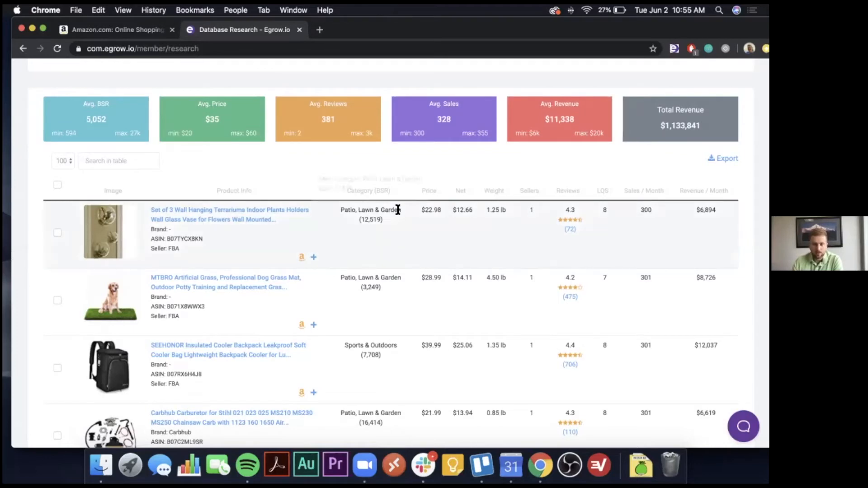
Step: Open the product details of the Set of 3 Wall Hanging Terrariums and review its pricing, sales, dimensions and best seller rank
left_click(217, 219)
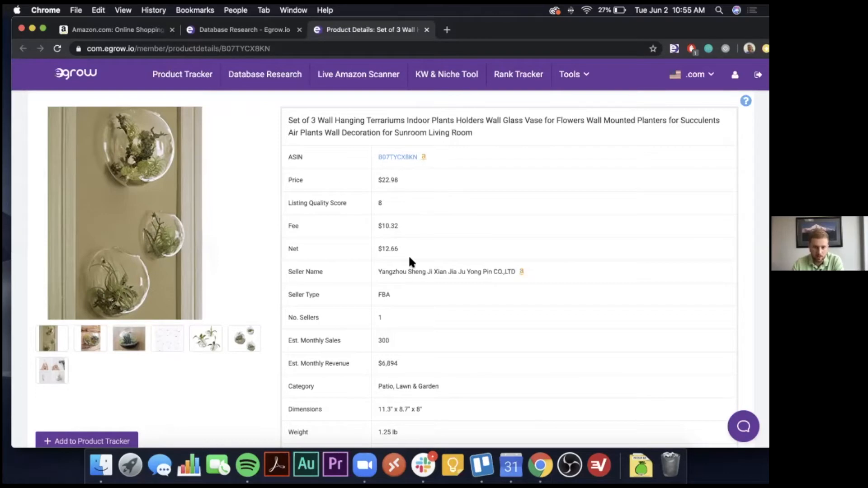
scroll(406, 298, "down", 5)
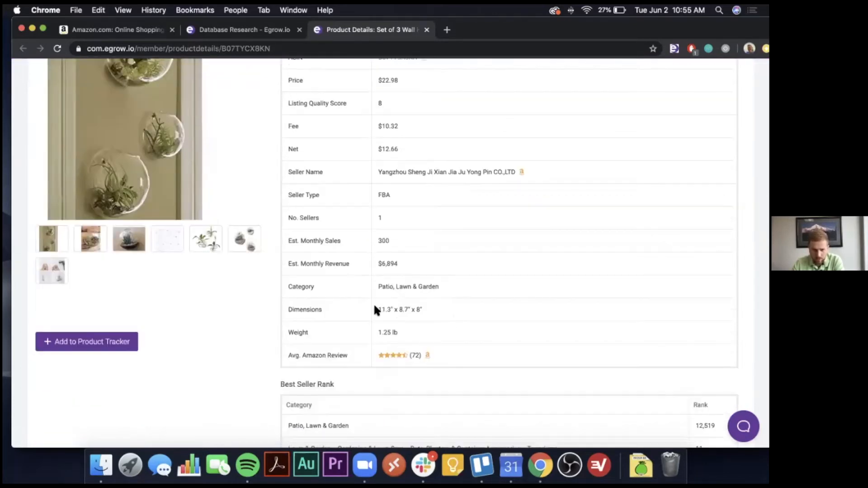
scroll(436, 313, "down", 5)
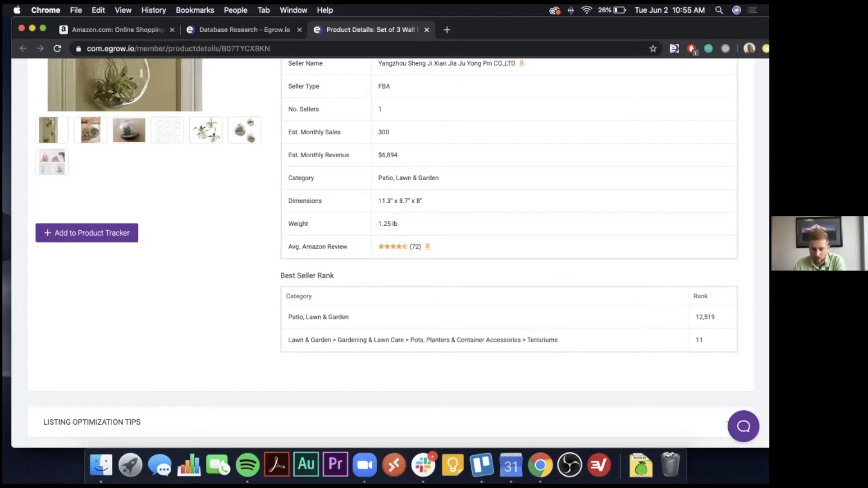
scroll(632, 355, "down", 5)
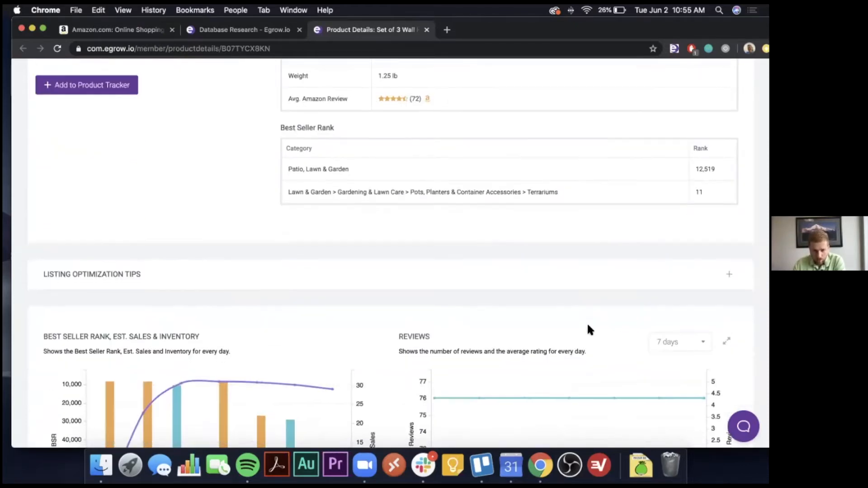
Step: Examine the terrarium set's history charts for sales rank, inventory, reviews and price, plus its category and keyword rankings
scroll(580, 325, "down", 1)
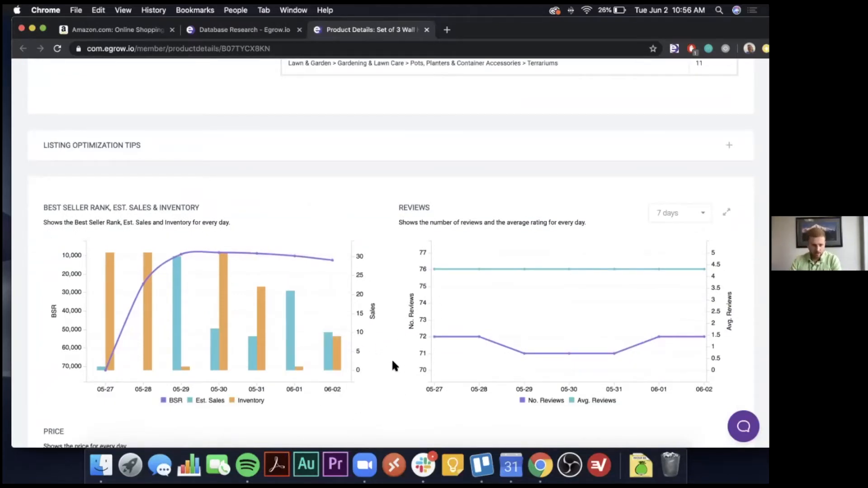
scroll(379, 368, "down", 1)
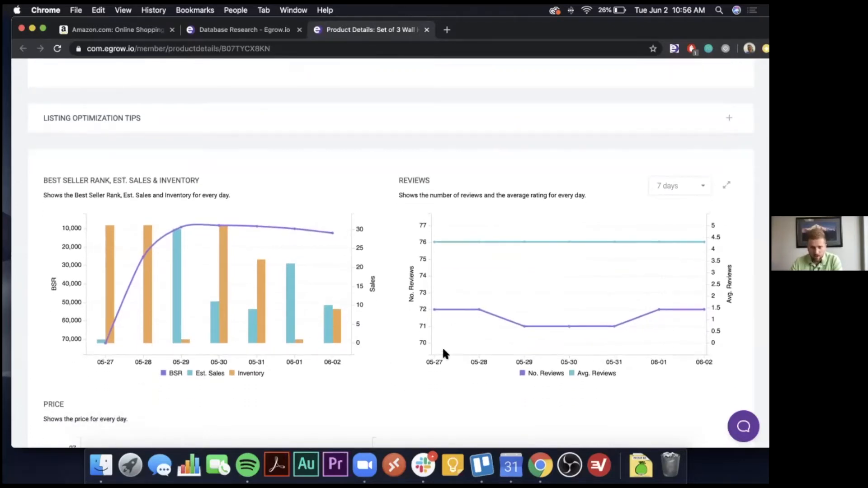
scroll(441, 352, "down", 3)
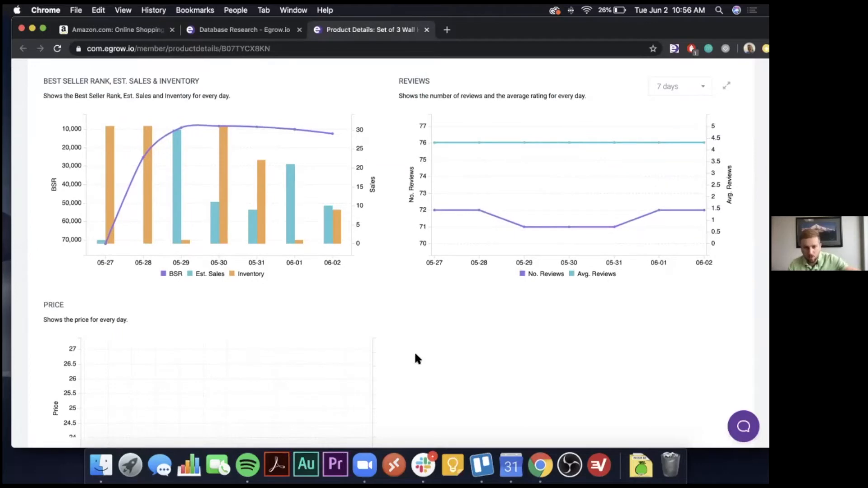
scroll(417, 359, "down", 2)
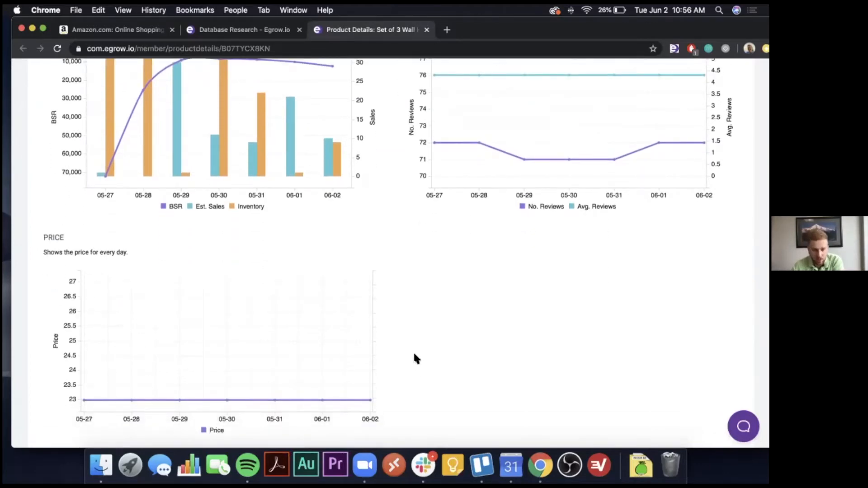
scroll(413, 357, "down", 4)
scroll(433, 363, "down", 7)
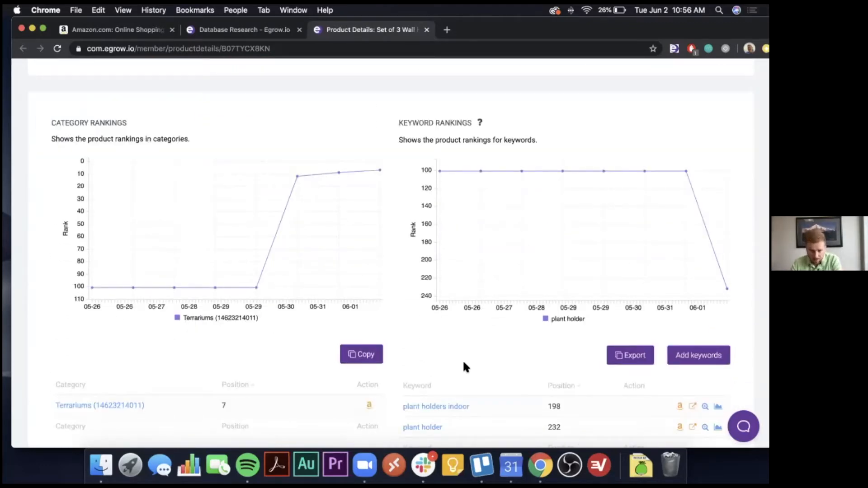
scroll(463, 359, "up", 15)
Step: Add the wall hanging terrarium set to tracking from the database research results and open the Product Tracker
left_click(234, 34)
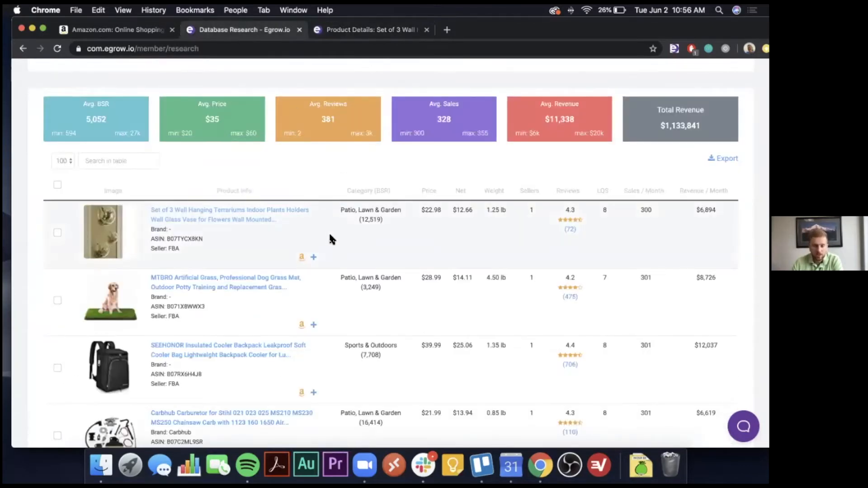
left_click(314, 257)
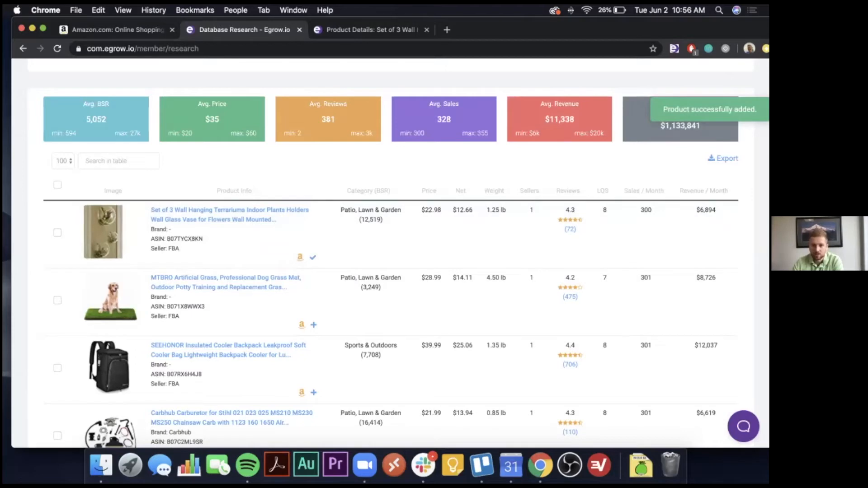
scroll(372, 206, "up", 10)
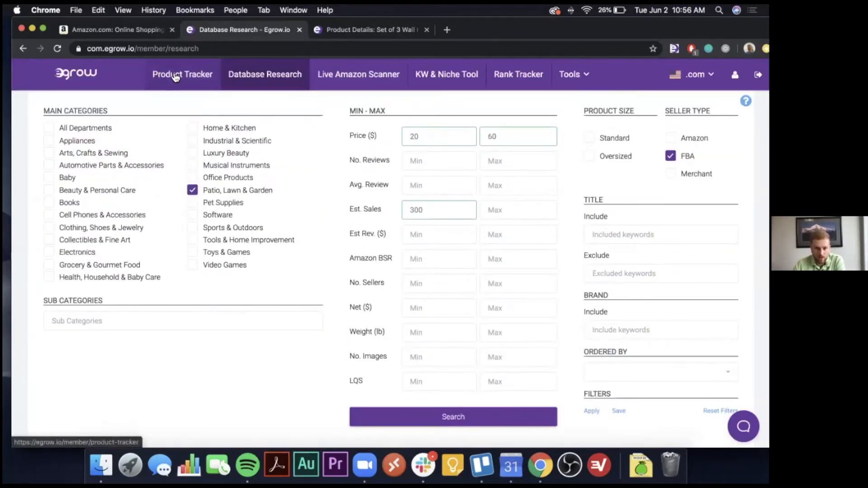
left_click(174, 76)
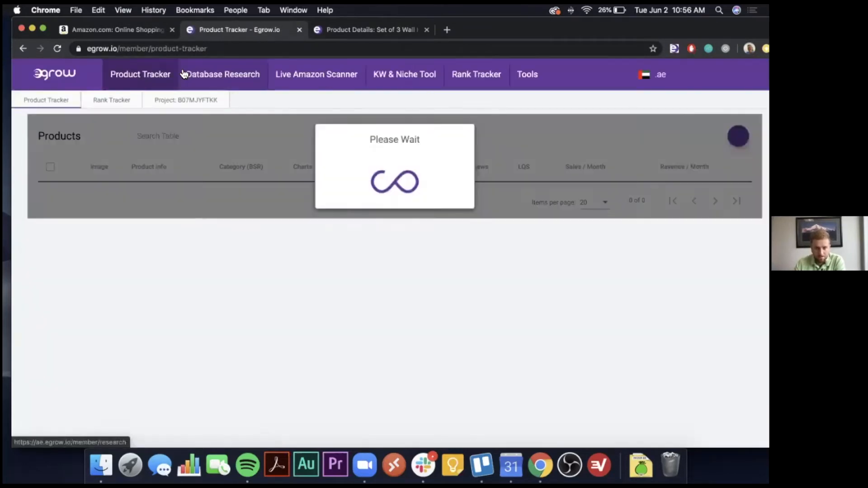
Step: Look through the tracked products of the .ae marketplace for the added terrarium set, reloading the page to check again
scroll(217, 172, "down", 3)
scroll(239, 189, "down", 5)
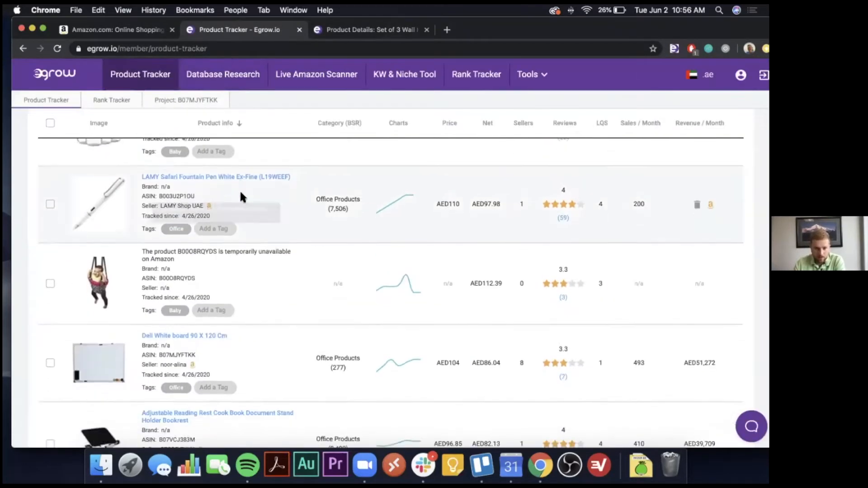
scroll(251, 199, "up", 3)
scroll(257, 203, "up", 4)
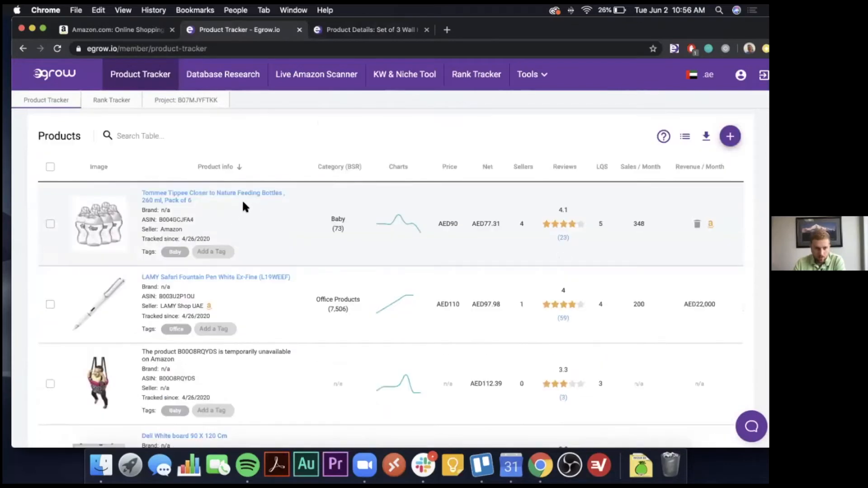
left_click(57, 48)
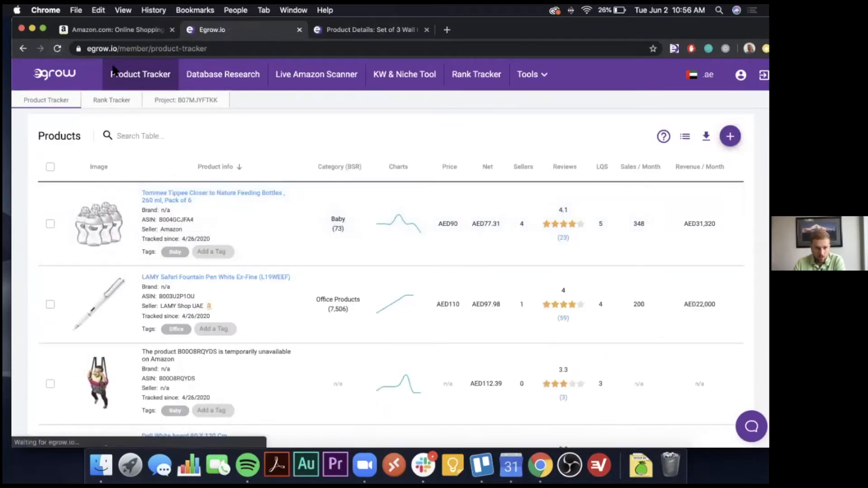
scroll(151, 158, "down", 1)
scroll(158, 163, "down", 5)
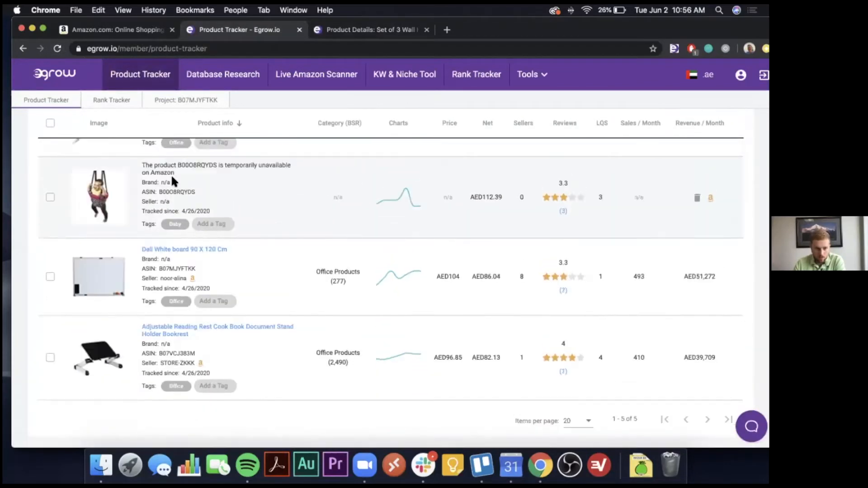
scroll(291, 260, "up", 5)
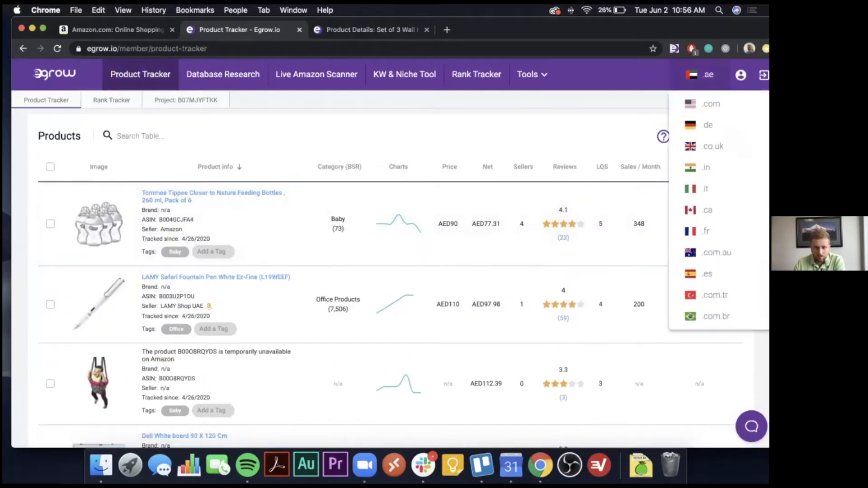
Step: Switch the Product Tracker to the .com marketplace and look over the other marketplaces available
mouse_move(701, 74)
left_click(696, 101)
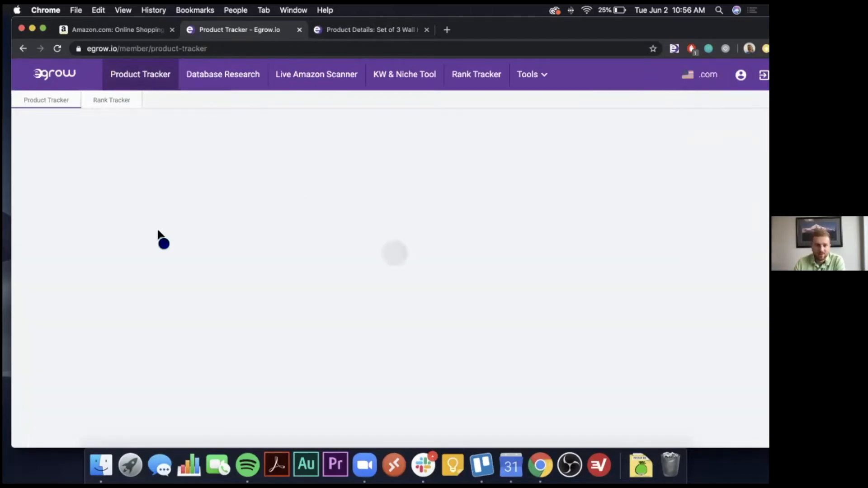
scroll(144, 210, "down", 2)
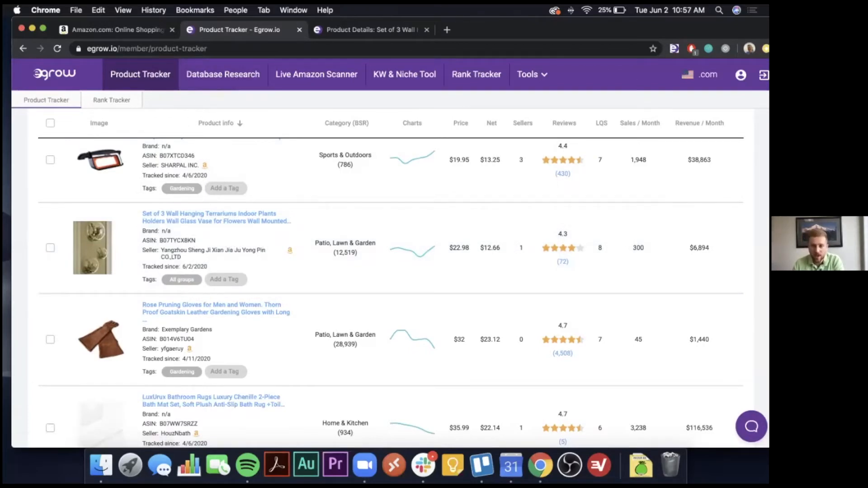
left_click(701, 74)
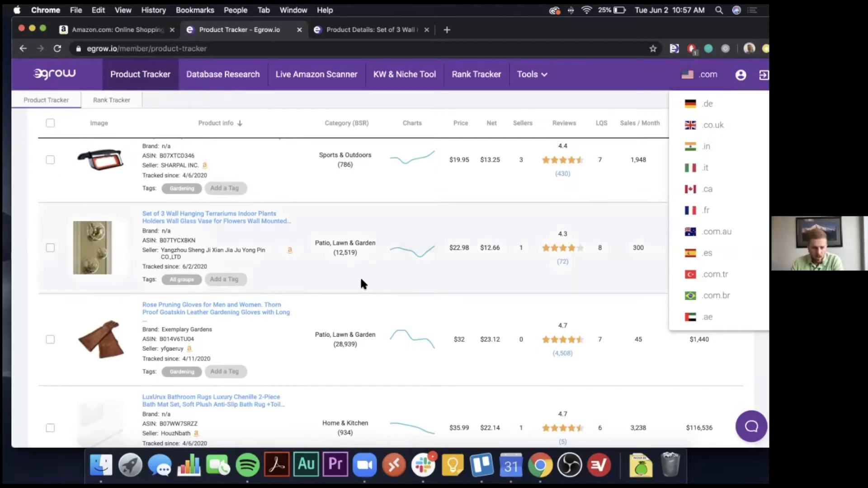
Step: Add the tag "Gardening" to the wall hanging terrarium set in the tracked products
scroll(297, 267, "up", 1)
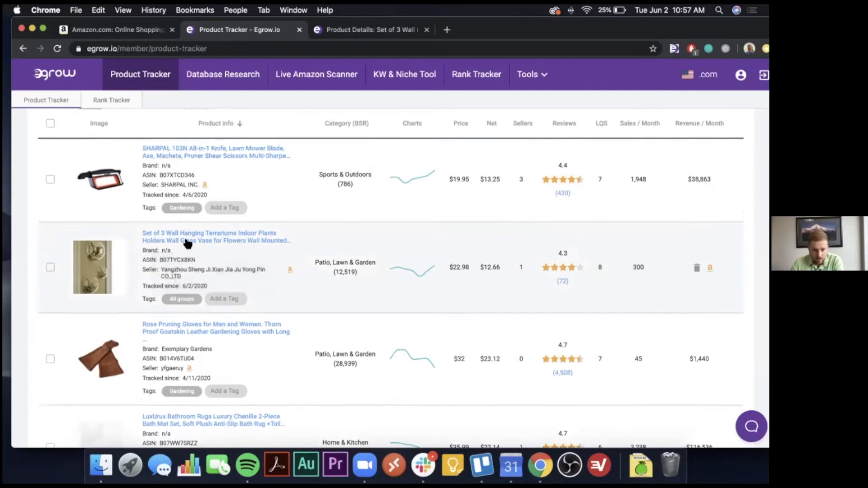
scroll(207, 252, "up", 1)
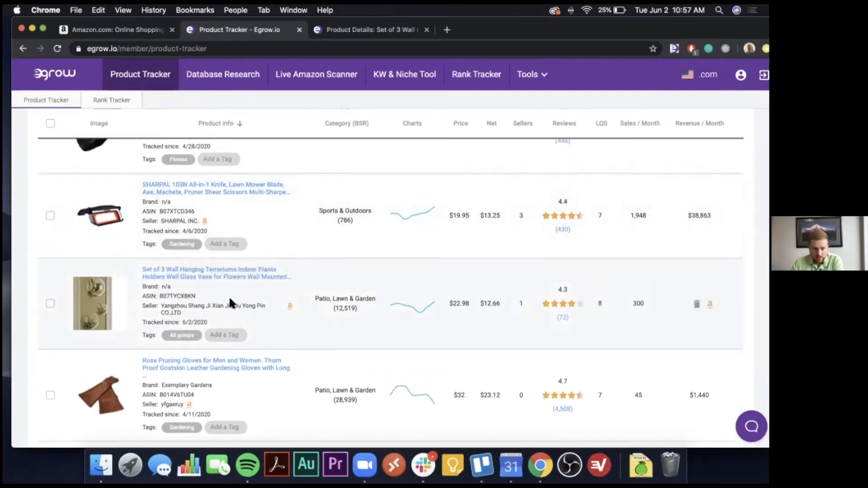
scroll(237, 303, "up", 1)
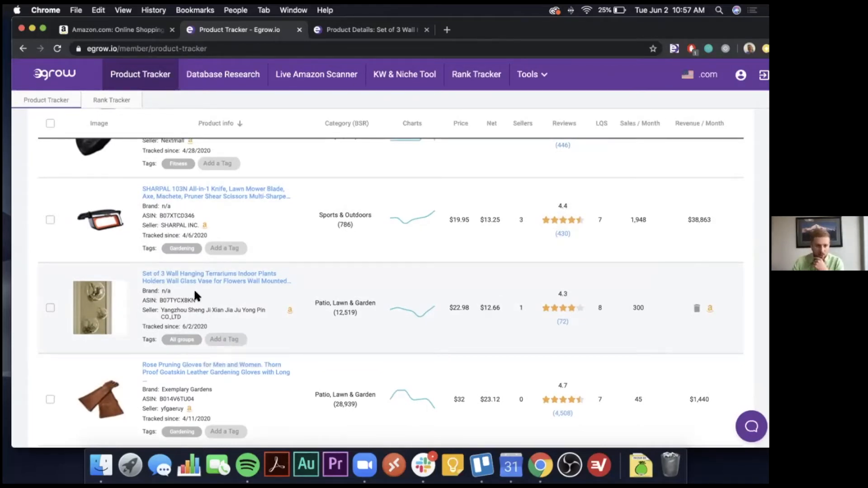
left_click(235, 339)
type("Gardening")
key("Return")
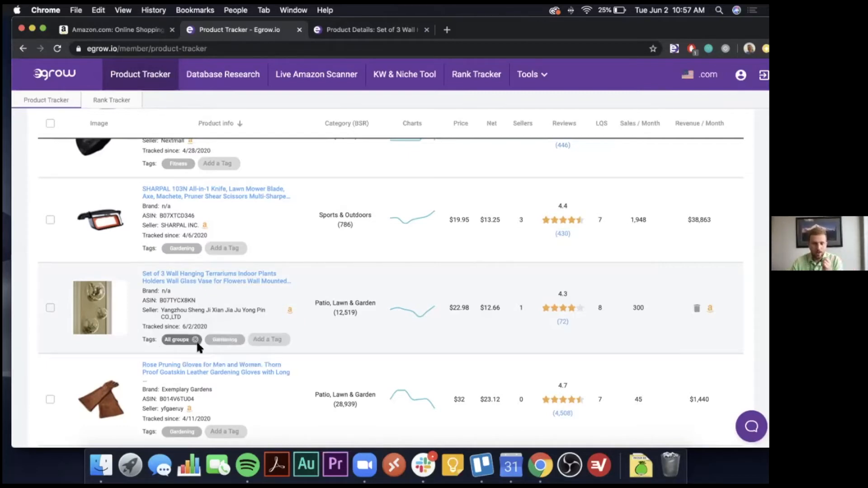
Step: Filter the tracked products by the Gardening tag and look over the matching items
left_click(216, 343)
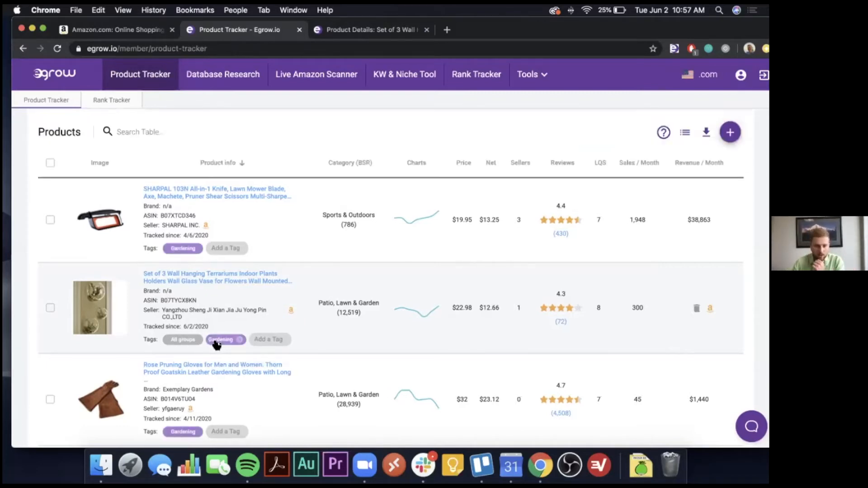
scroll(183, 293, "down", 1)
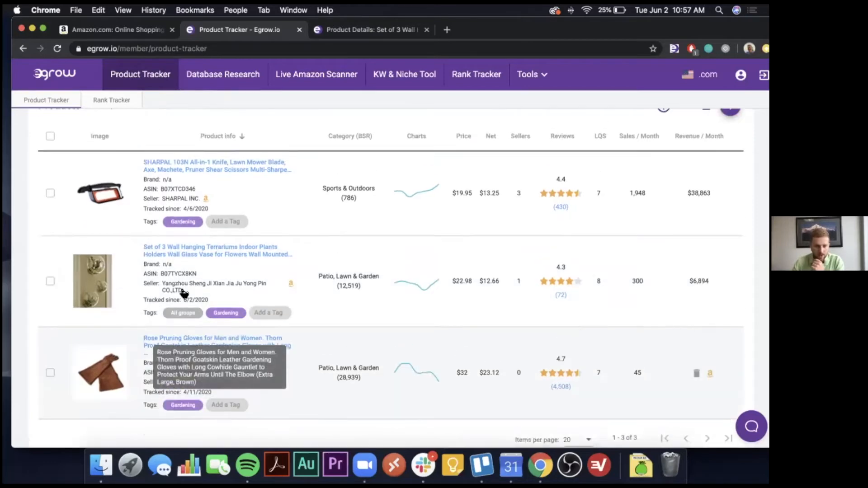
scroll(183, 293, "up", 1)
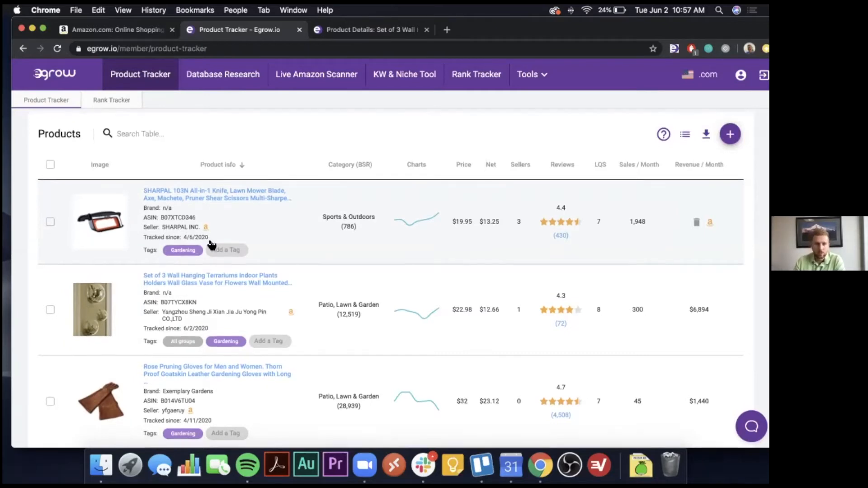
scroll(355, 237, "down", 1)
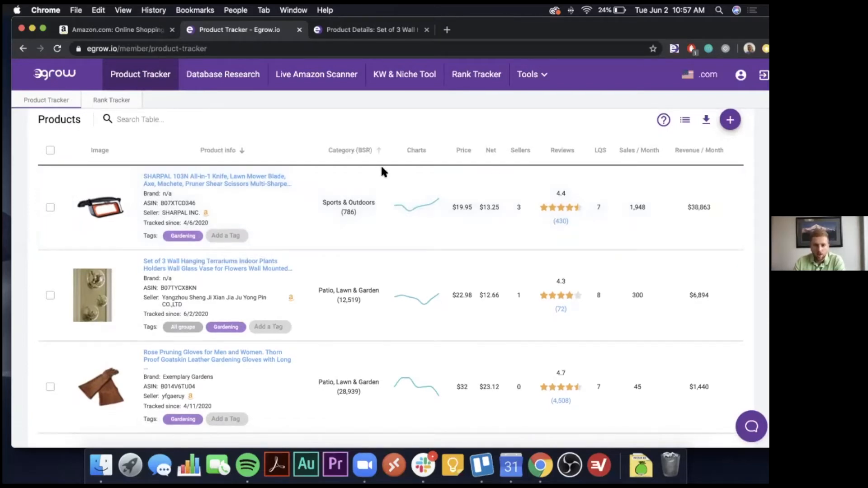
Step: Sort the Gardening products by Category (BSR) in ascending order, followed by descending order, and compare them
left_click(355, 154)
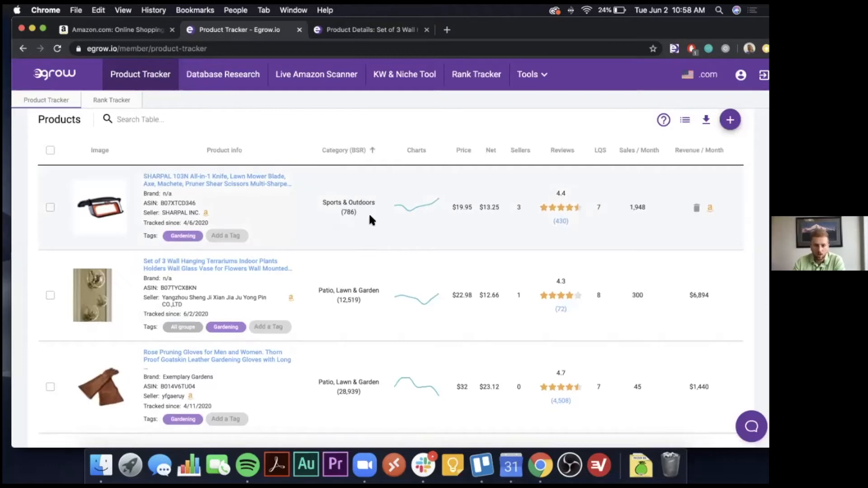
left_click(349, 154)
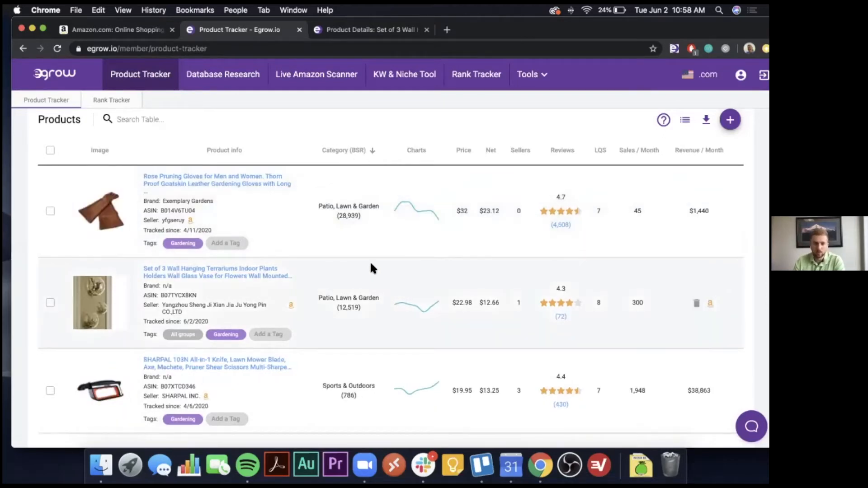
scroll(362, 280, "down", 2)
scroll(354, 295, "up", 3)
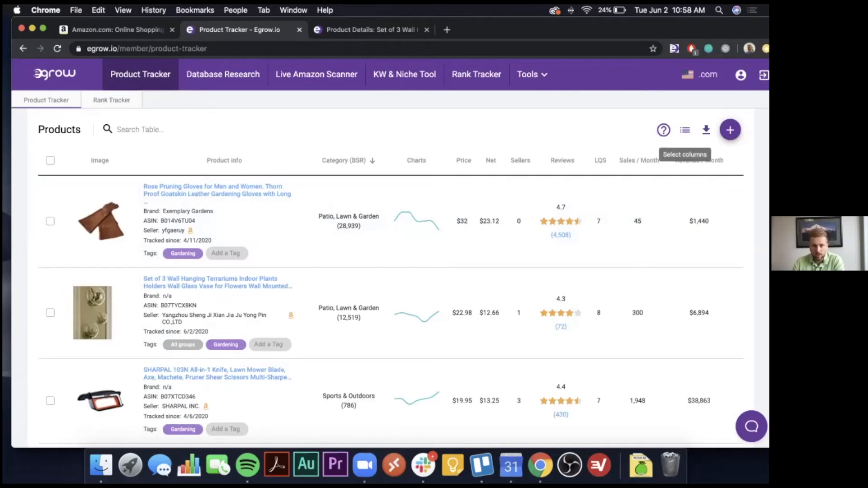
Step: Review the selectable columns of the tracker table and hide the Sellers column
left_click(684, 131)
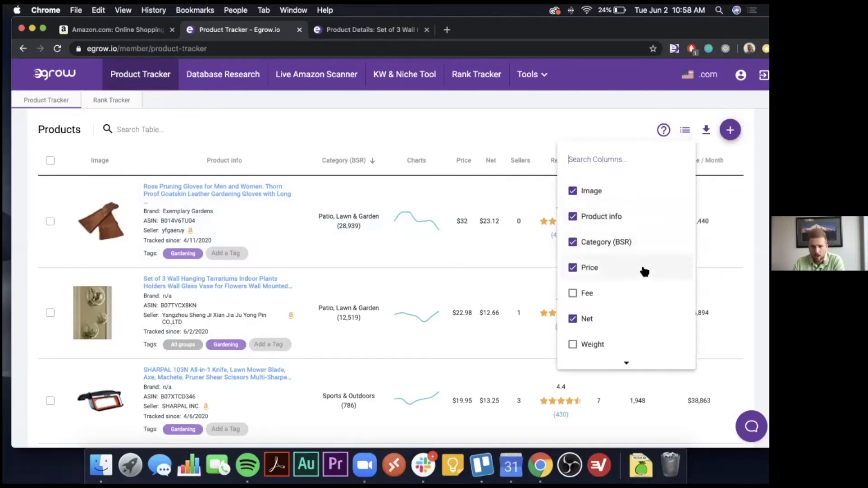
scroll(642, 263, "down", 1)
scroll(641, 304, "down", 1)
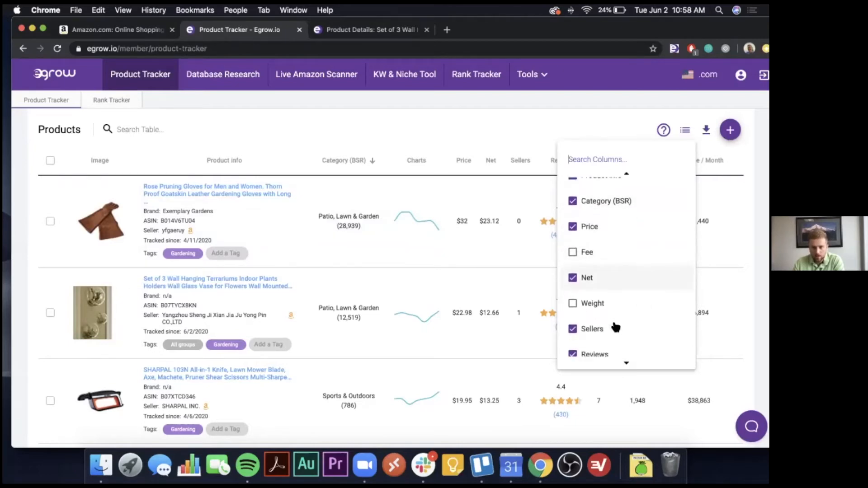
left_click(574, 332)
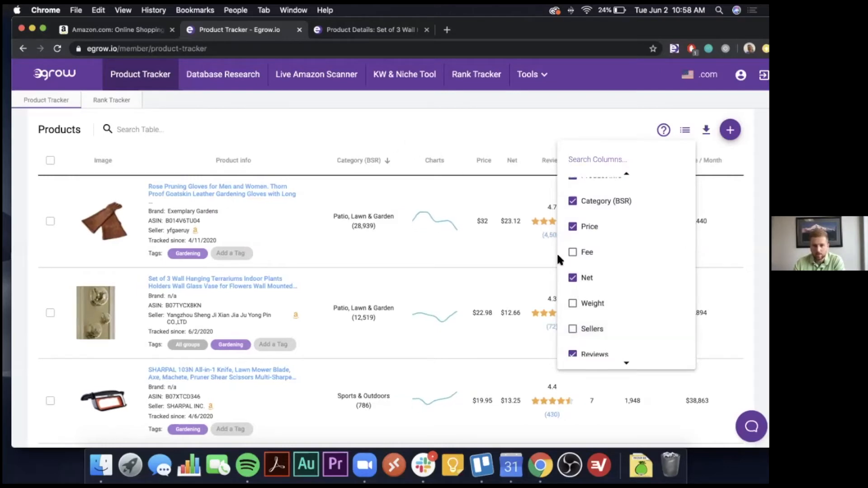
Step: Show the Weight column in the tracker table and look over the Gardening products
left_click(573, 305)
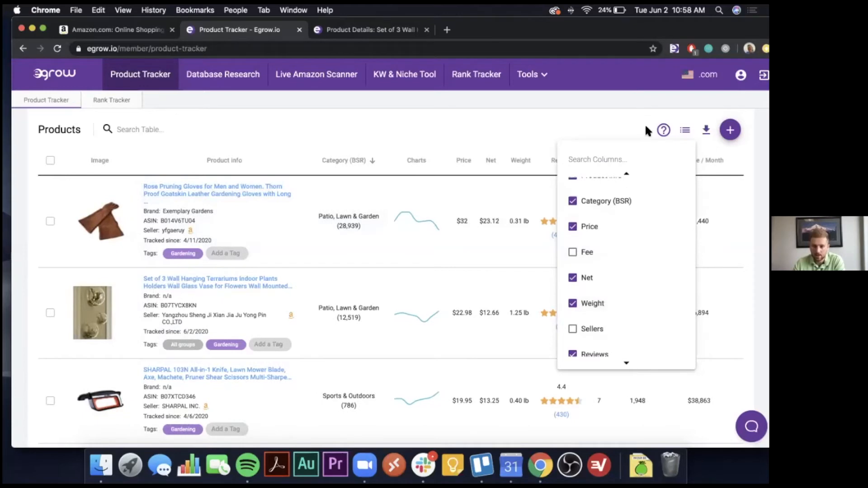
left_click(622, 117)
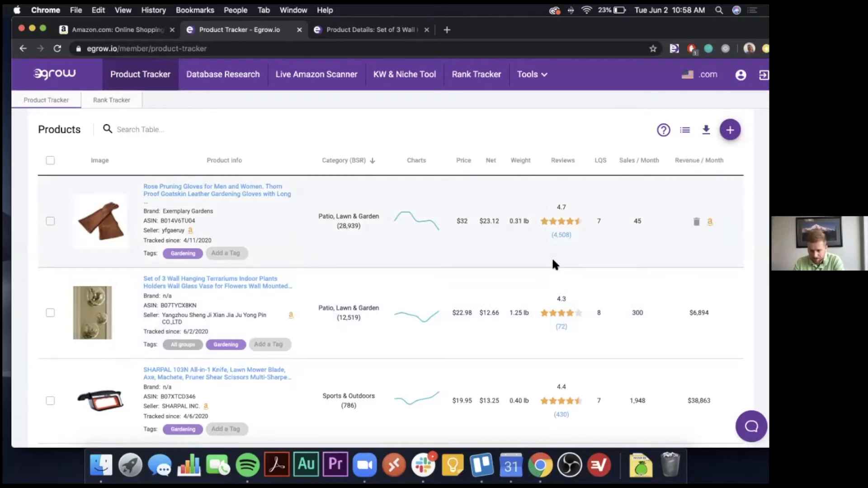
scroll(448, 297, "down", 1)
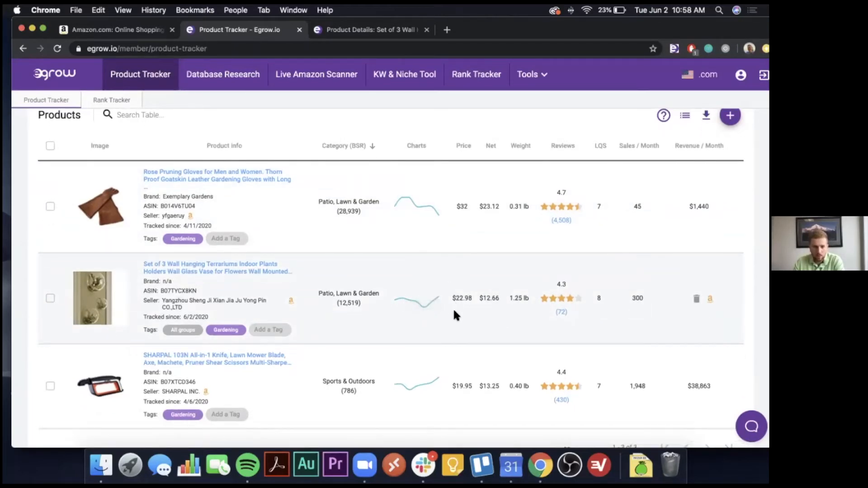
scroll(457, 308, "down", 1)
Step: Expand the sales chart of the SHARPAL 103N All-in-1 Knife and add the BSR line to it
mouse_move(413, 316)
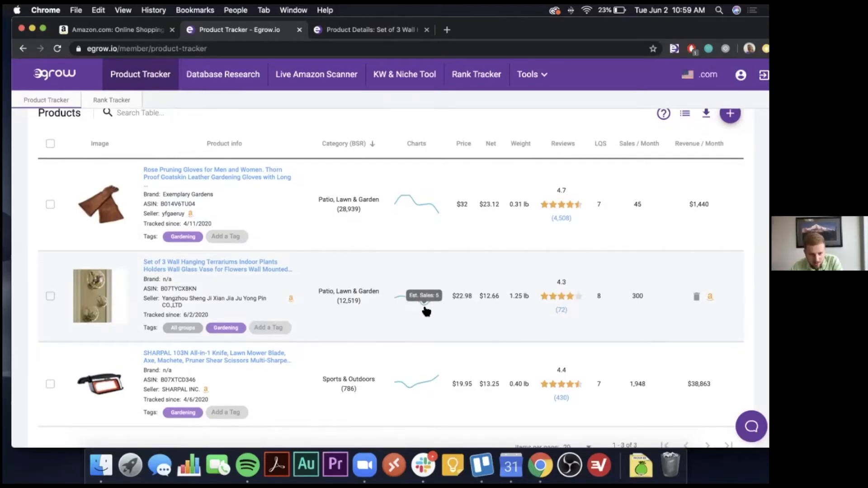
mouse_move(426, 397)
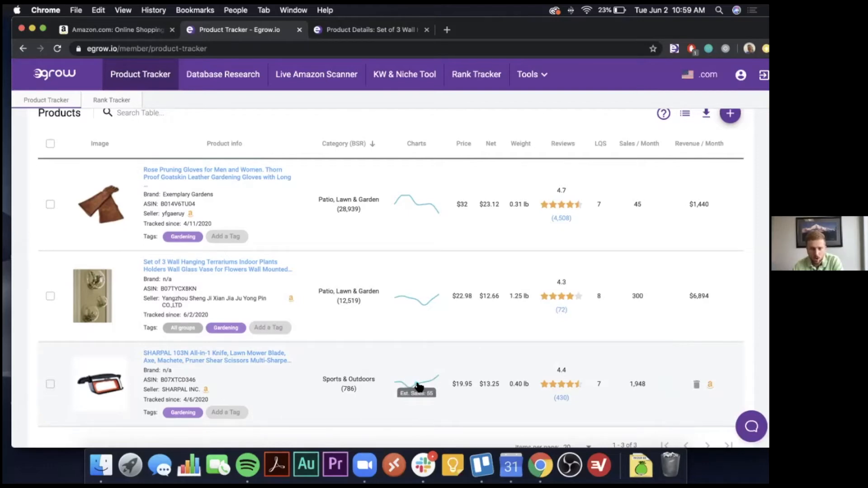
left_click(427, 396)
scroll(427, 397, "down", 2)
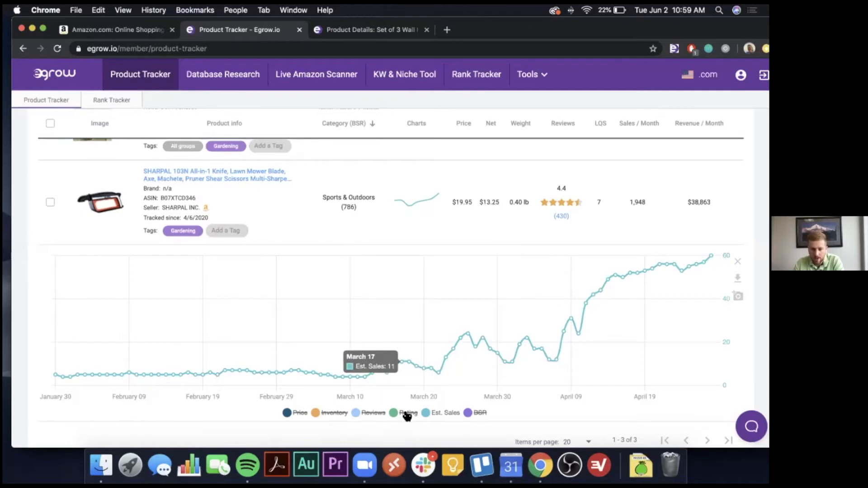
left_click(480, 413)
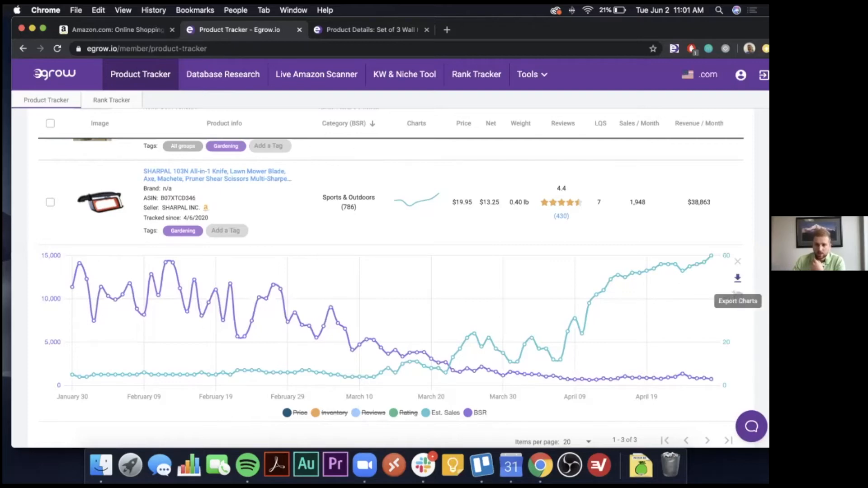
Step: Export the SHARPAL knife's chart as both data and an image, and close the chart
left_click(738, 278)
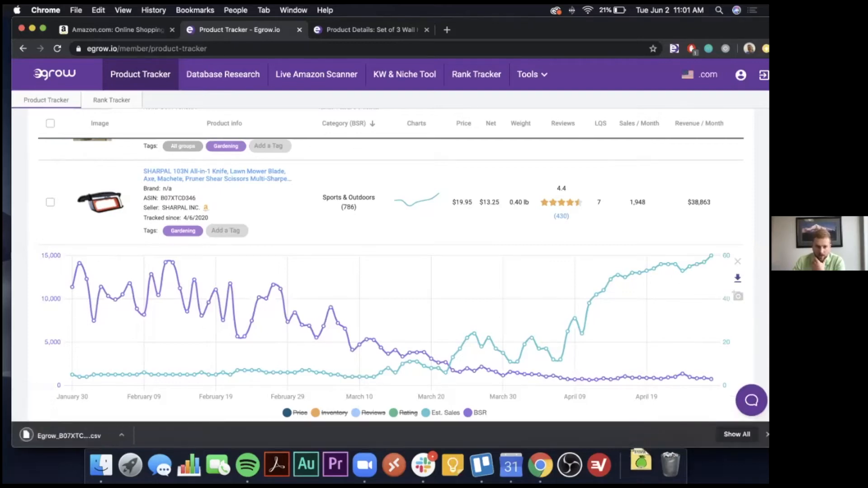
left_click(737, 297)
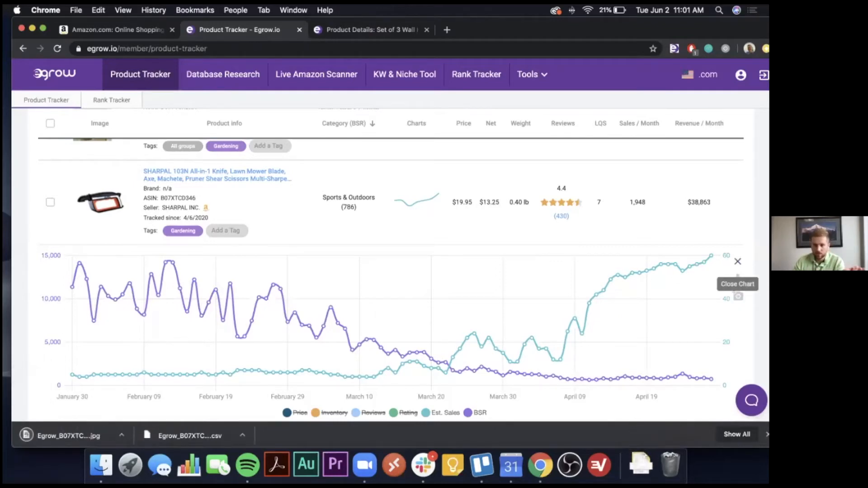
left_click(738, 262)
scroll(389, 244, "up", 3)
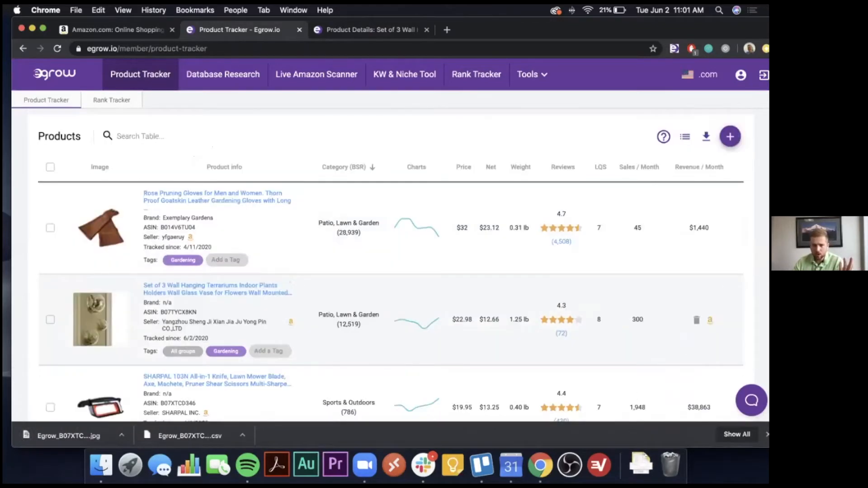
Step: Clear the Gardening tag filter and export the whole tracked products table
left_click(180, 262)
scroll(188, 330, "down", 5)
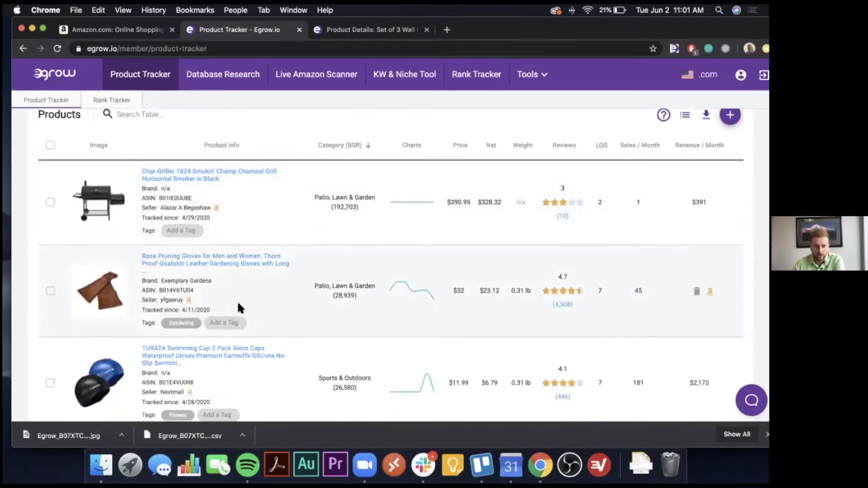
scroll(248, 312, "up", 5)
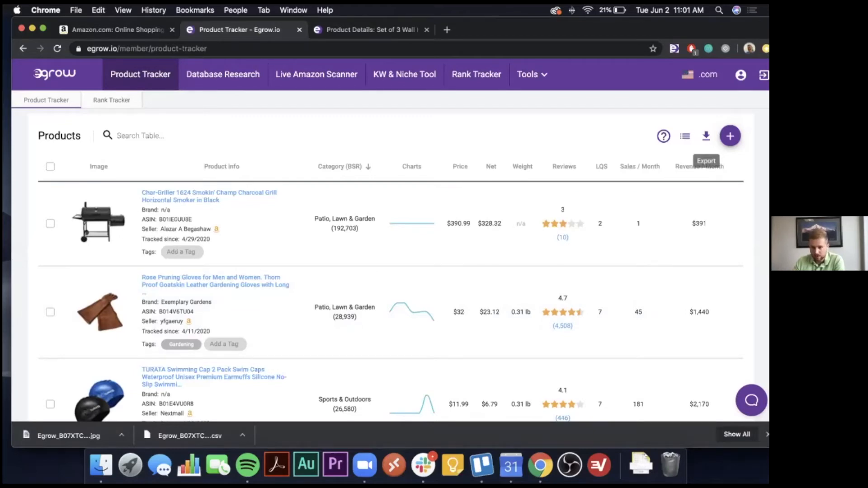
left_click(706, 135)
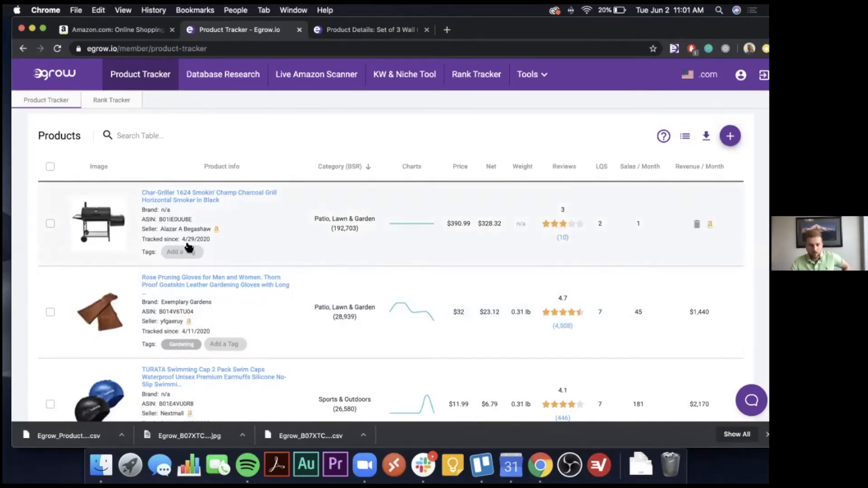
Step: Browse the tracked products and open the Amazon seller page for the wall hanging terrarium set
scroll(236, 318, "down", 1)
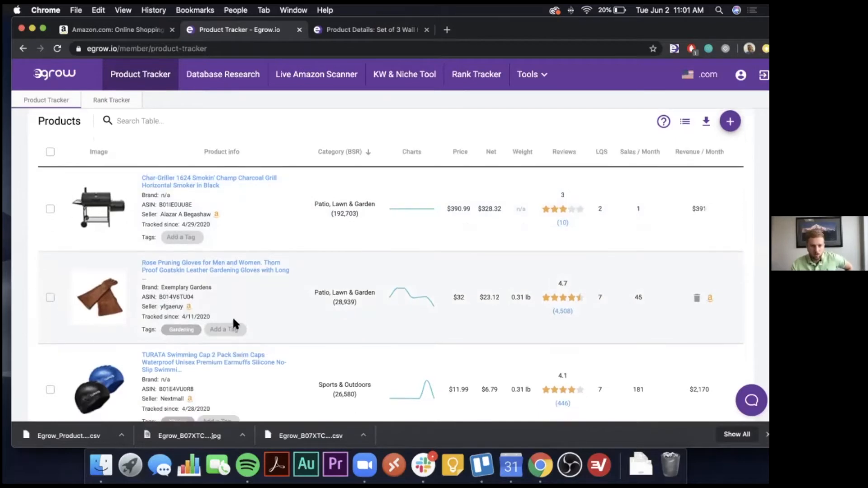
scroll(233, 318, "down", 8)
scroll(225, 335, "down", 6)
scroll(226, 333, "up", 9)
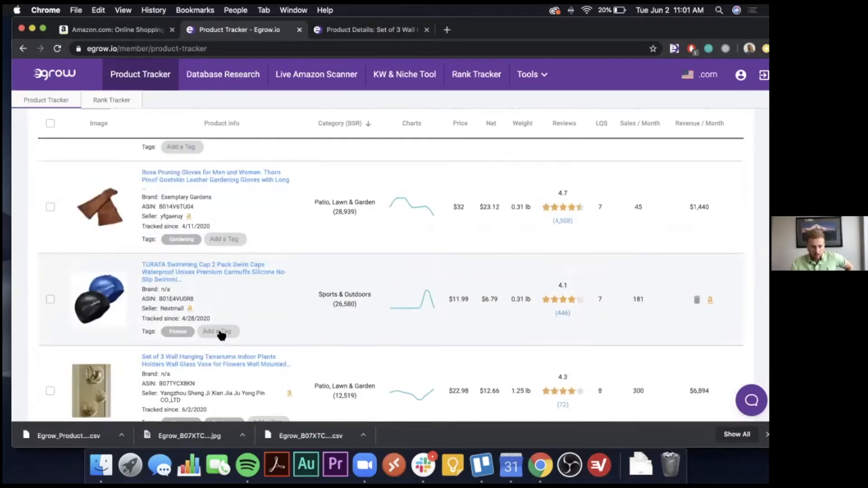
scroll(271, 384, "down", 1)
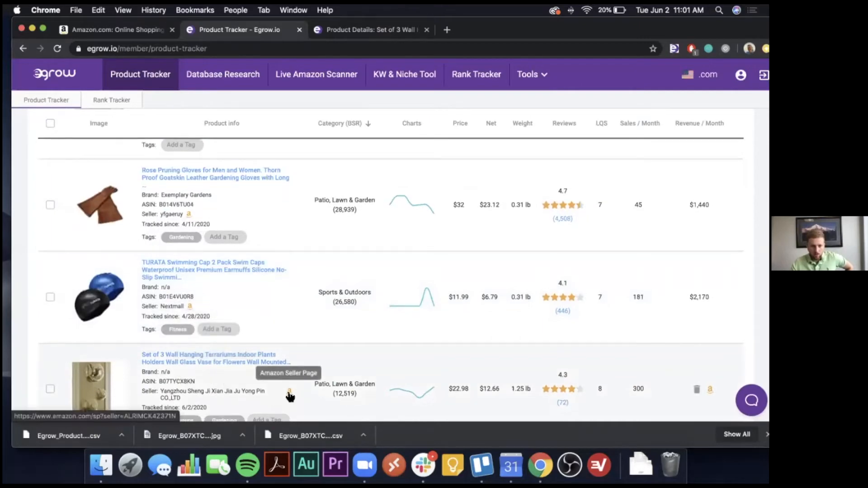
left_click(288, 391)
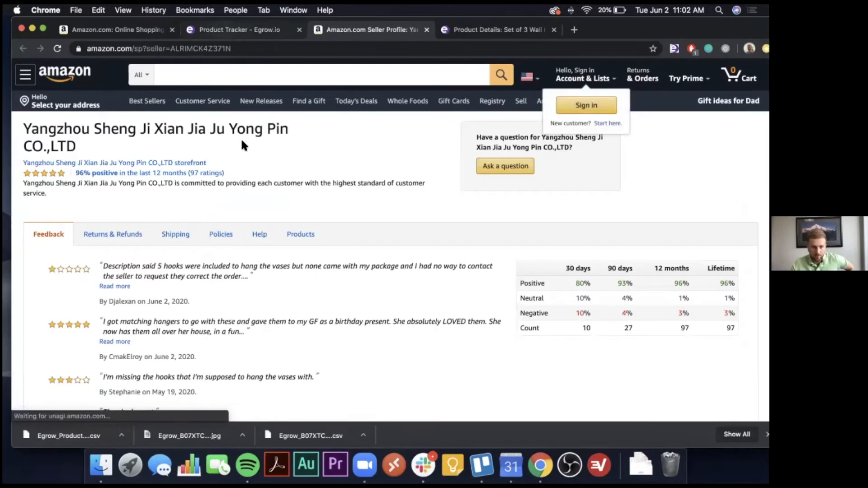
key("ctrl+Up")
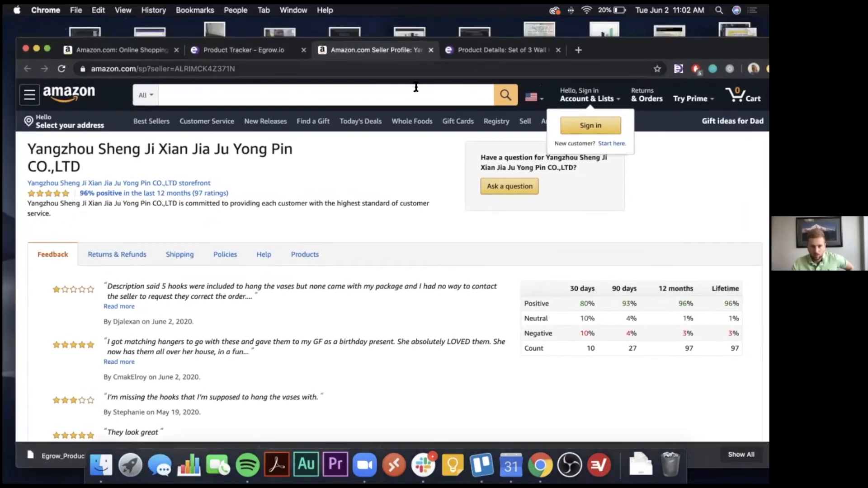
Step: Return to the tracked products and open the product details of the wall hanging terrarium set
left_click(236, 50)
scroll(288, 386, "down", 4)
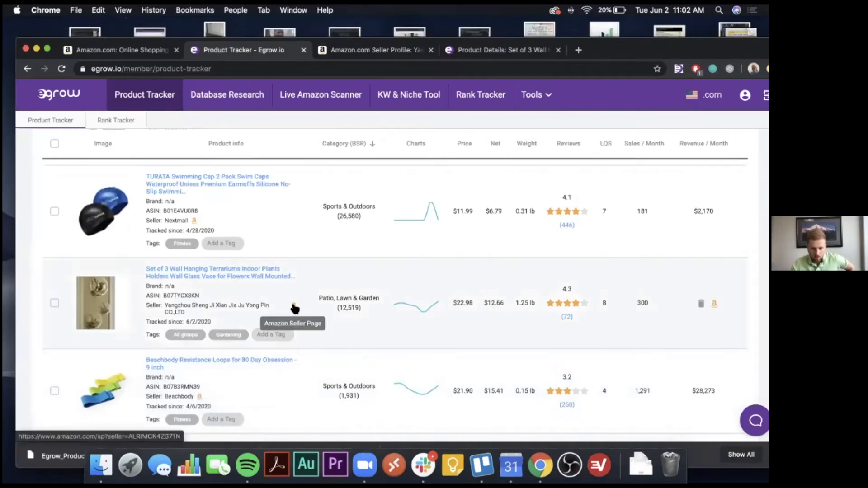
scroll(233, 289, "up", 1)
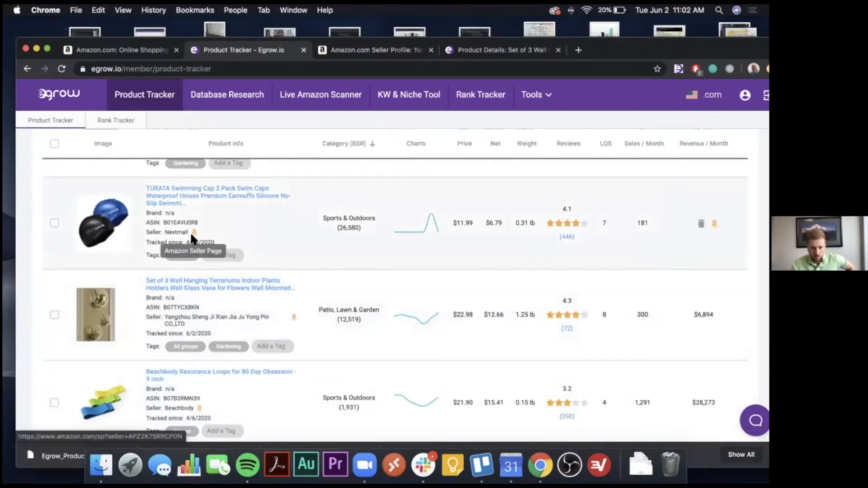
left_click(253, 286)
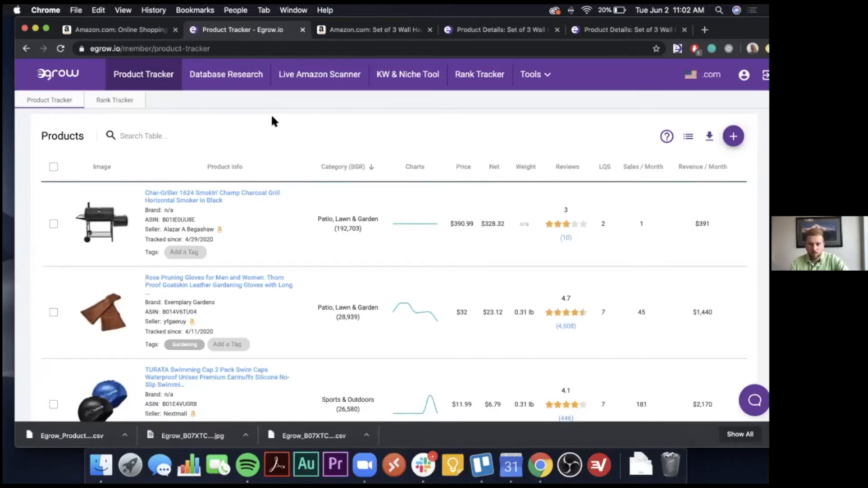
Step: Go to the Rank Tracker projects and expand the trend chart of the Zalotte Expandable Garden Hose
left_click(114, 103)
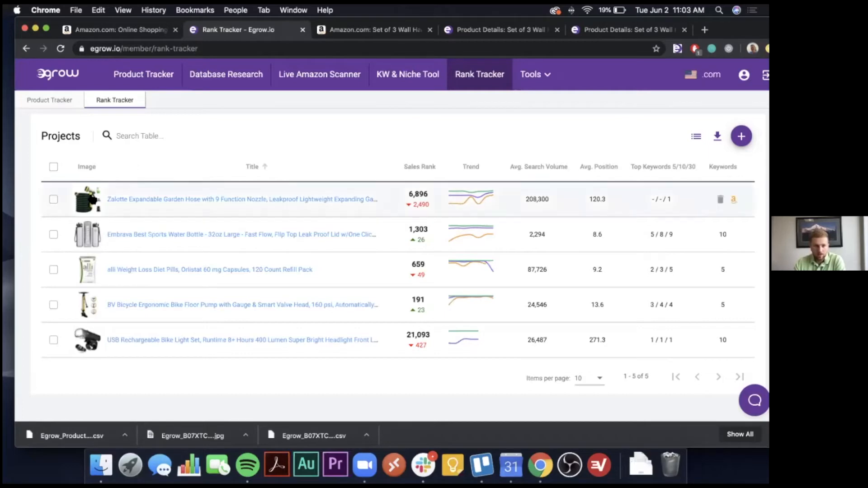
mouse_move(91, 199)
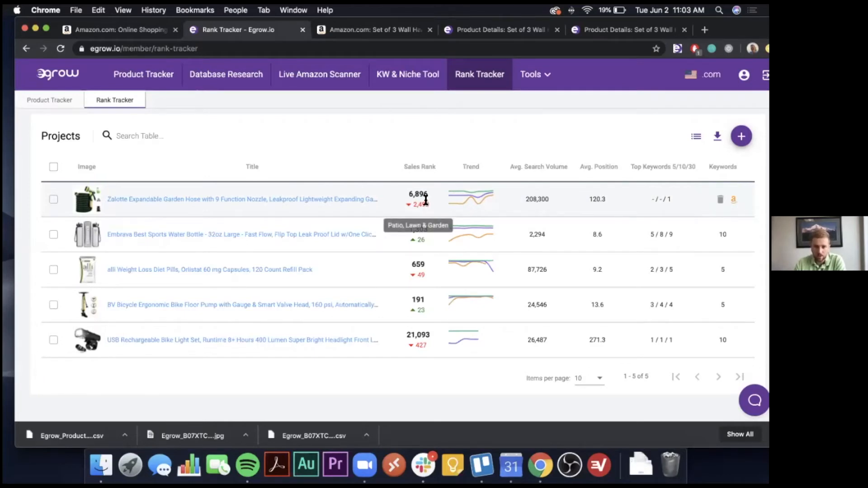
mouse_move(453, 198)
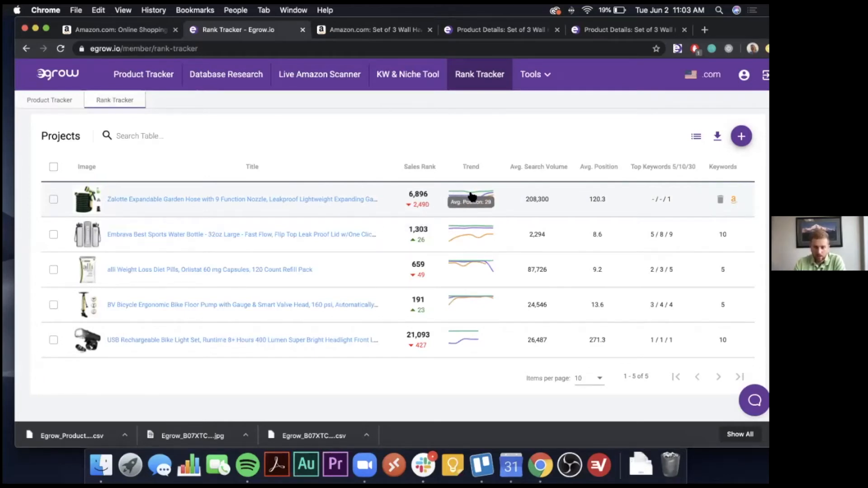
left_click(470, 196)
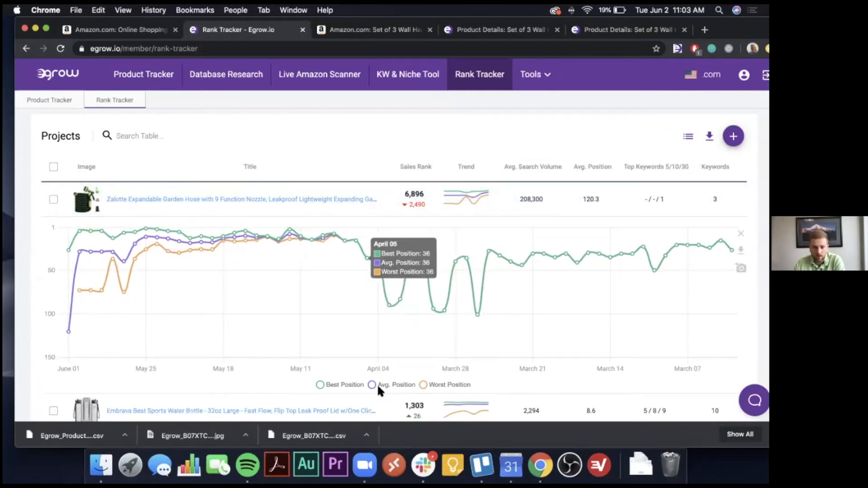
Step: Hide the Worst Position and Avg. Position lines to examine the garden hose's Best Position history, and close the chart
left_click(442, 386)
left_click(404, 385)
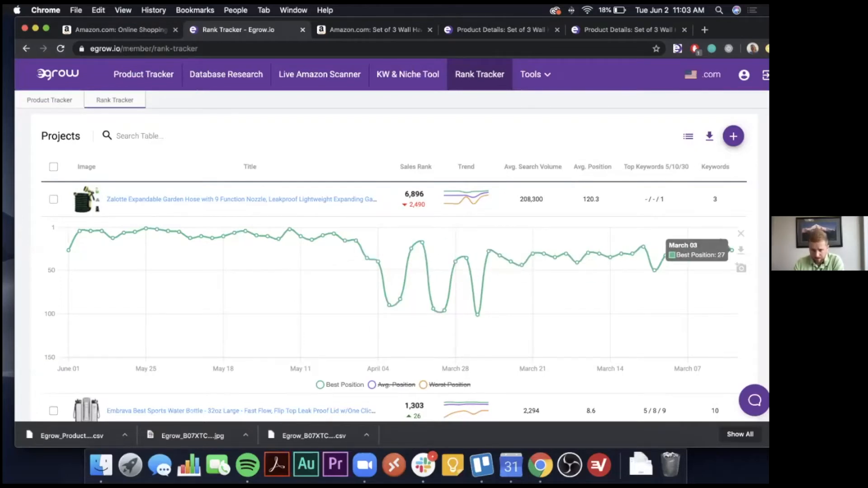
left_click(740, 233)
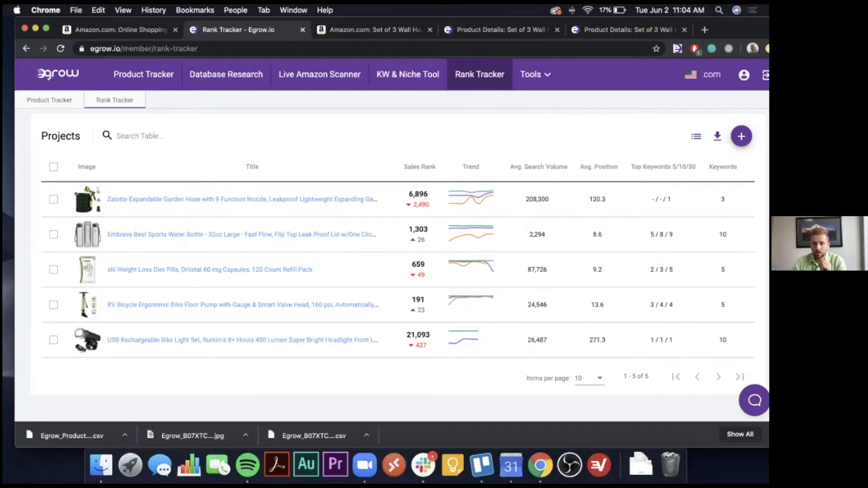
Step: Start a Rank Tracker project from the terrarium set's Amazon page link, B07TYCX8KN, with Track Parent Product and Variations enabled
left_click(742, 136)
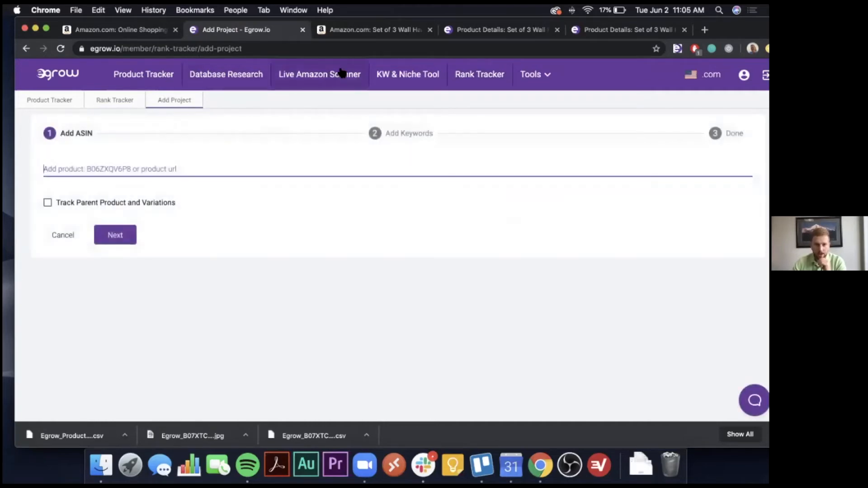
left_click(352, 32)
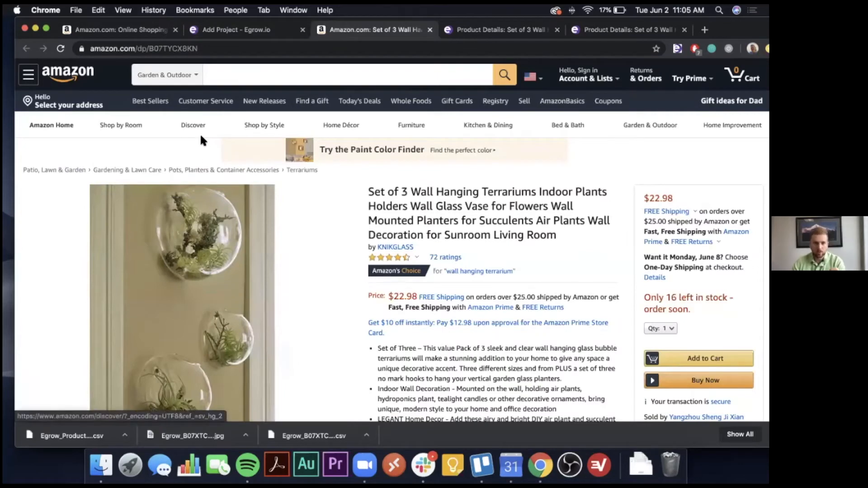
left_click(136, 50)
key("super+c")
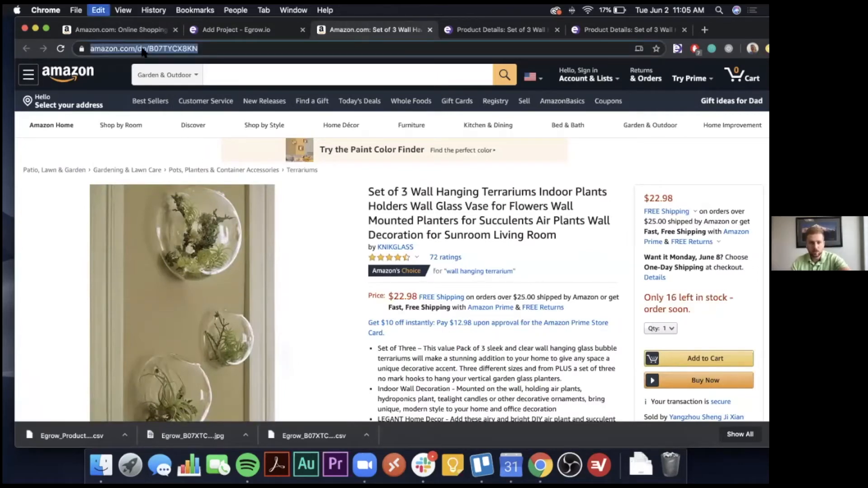
left_click(256, 31)
key("super+v")
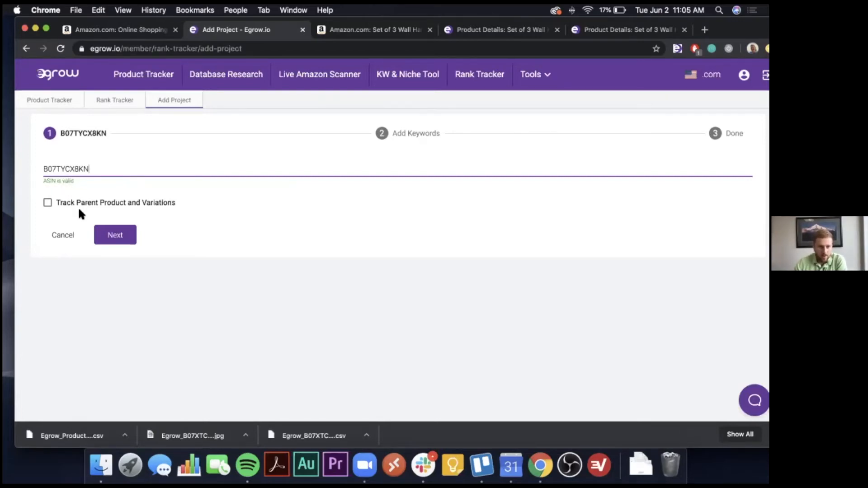
left_click(104, 239)
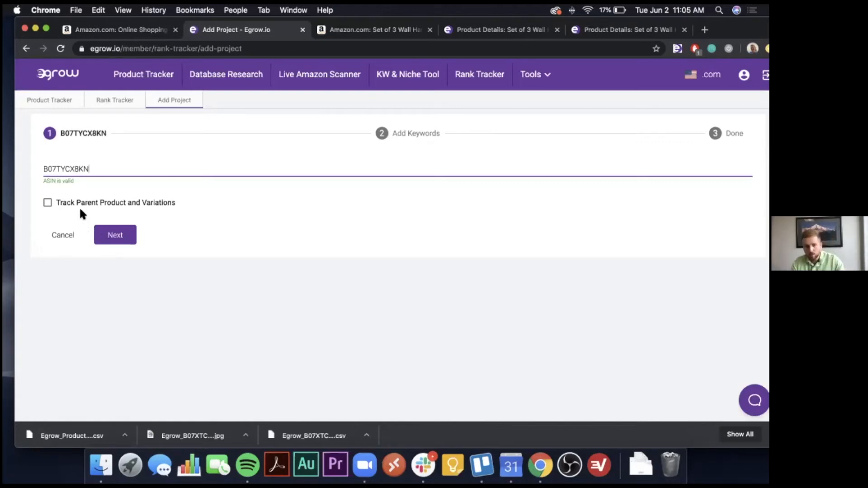
left_click(48, 203)
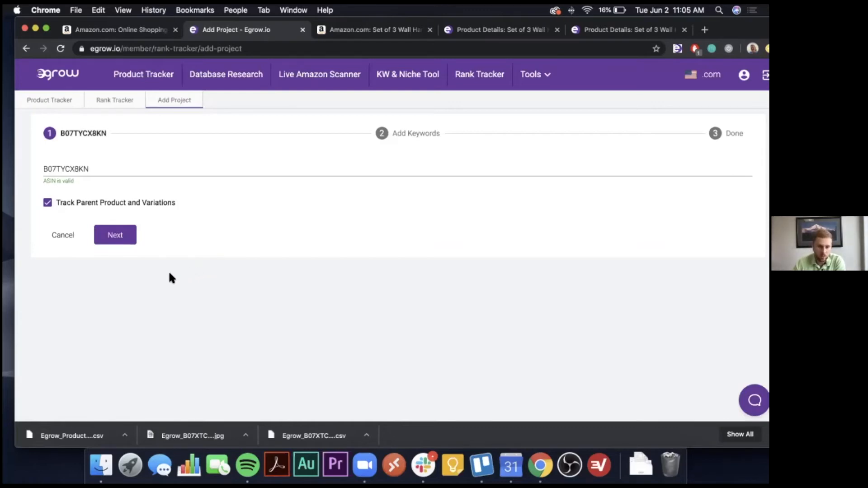
Step: Continue to the keywords of the B07TYCX8KN project and enter terrarium, using the spelling suggestion to correct it
left_click(128, 234)
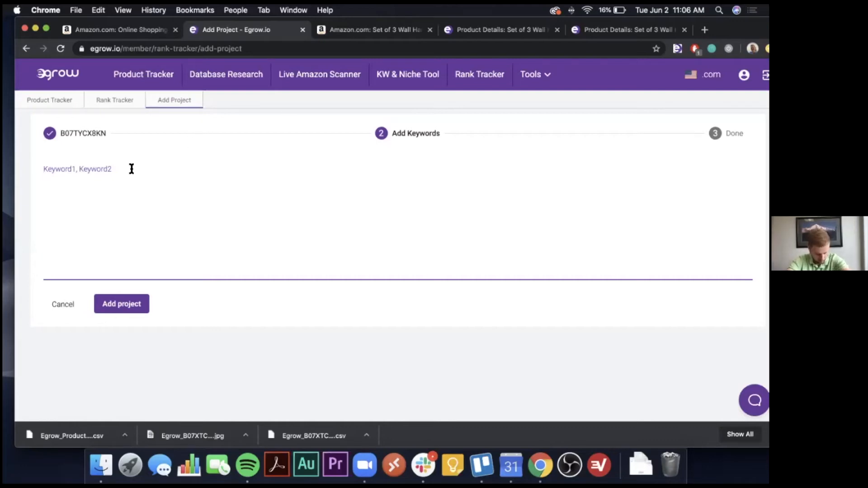
type("terrer")
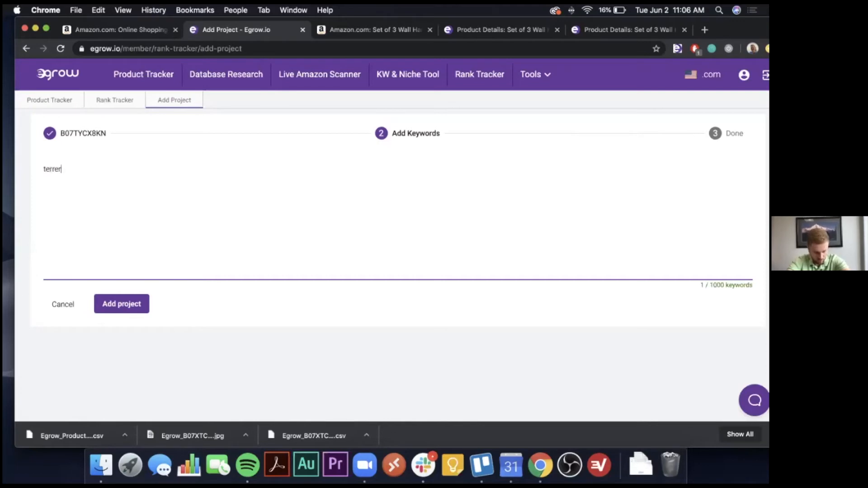
key("BackSpace")
type("ari")
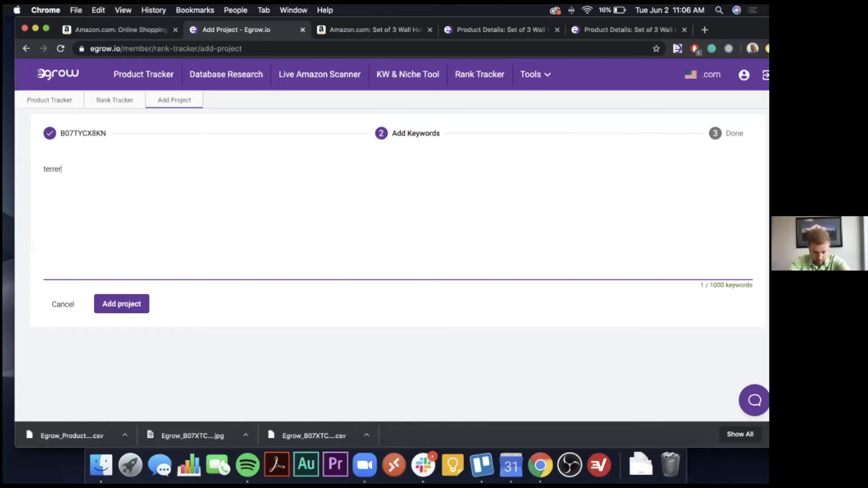
type("um")
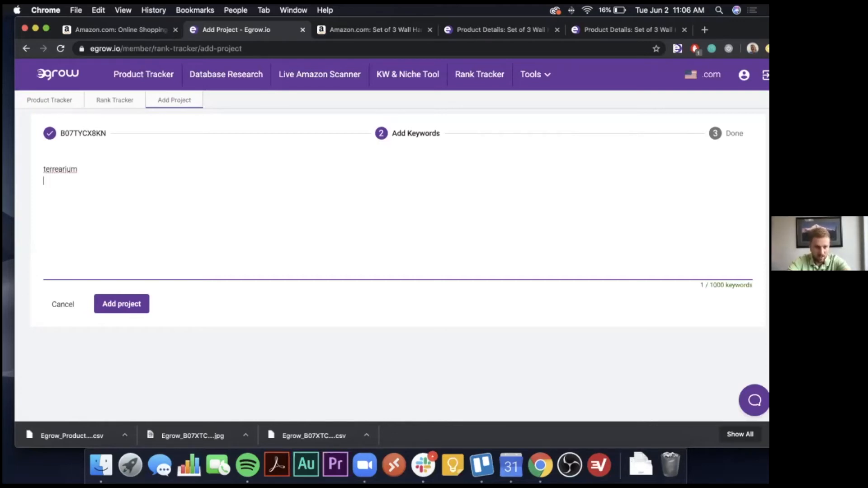
right_click(63, 167)
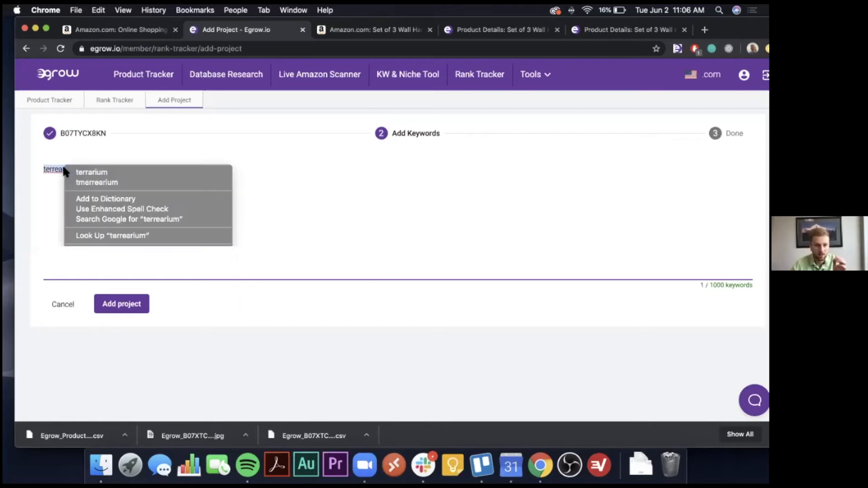
left_click(86, 172)
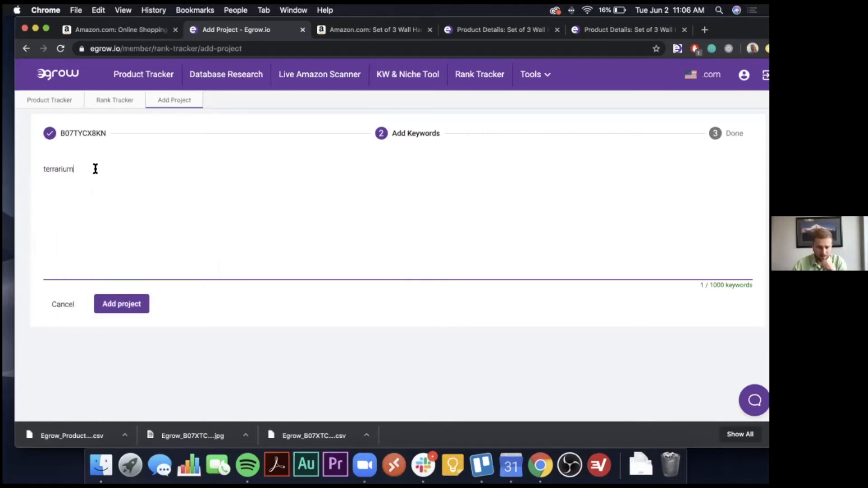
Step: Add plant holder and planter as further keywords on separate lines and create the project
key("Return")
type("p")
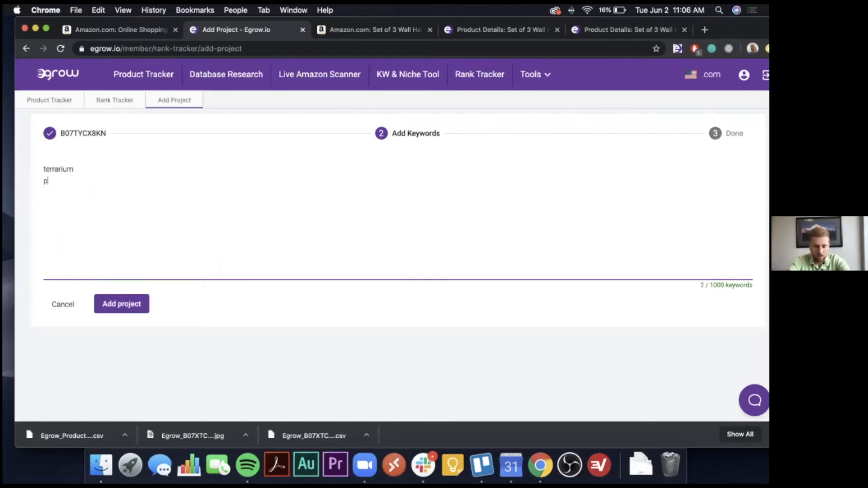
type("lant holder")
key("Return")
type("planter")
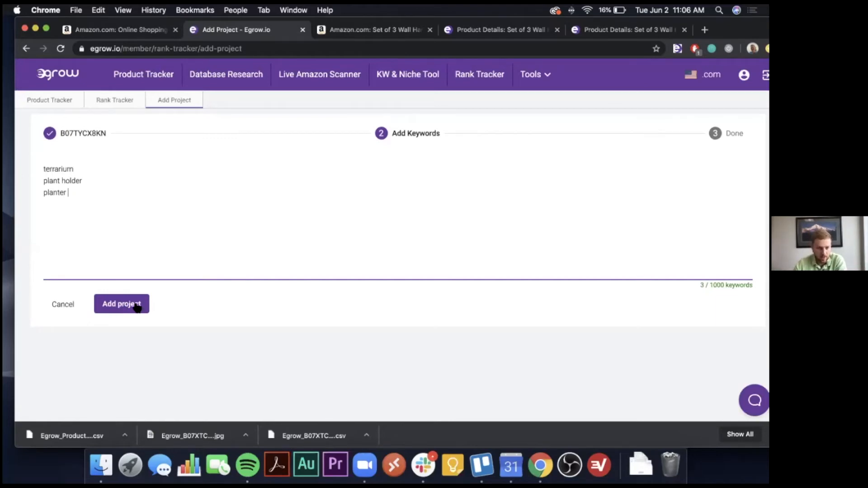
left_click(120, 307)
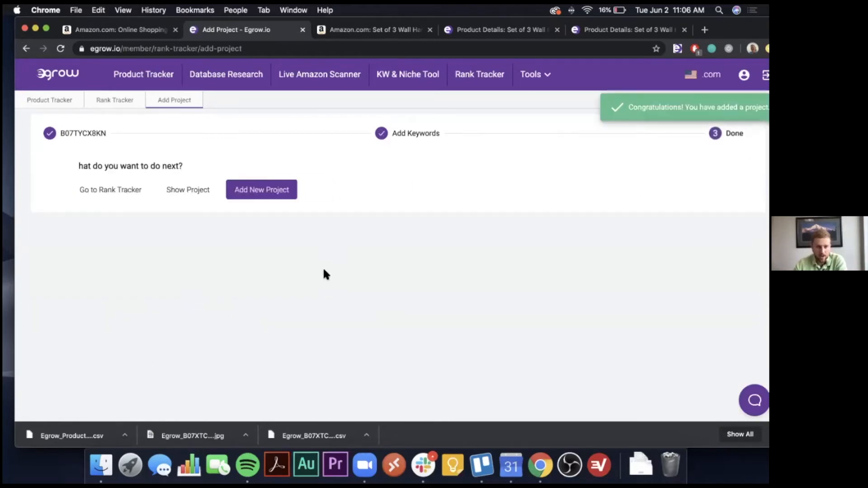
Step: Return to the Rank Tracker projects, open the Embrava Best Sports Water Bottle project and look through its tracked keywords
left_click(81, 190)
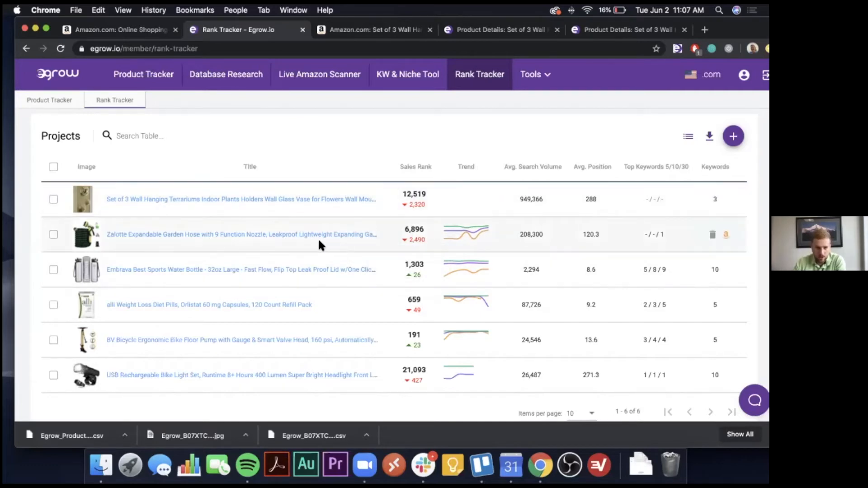
left_click(320, 271)
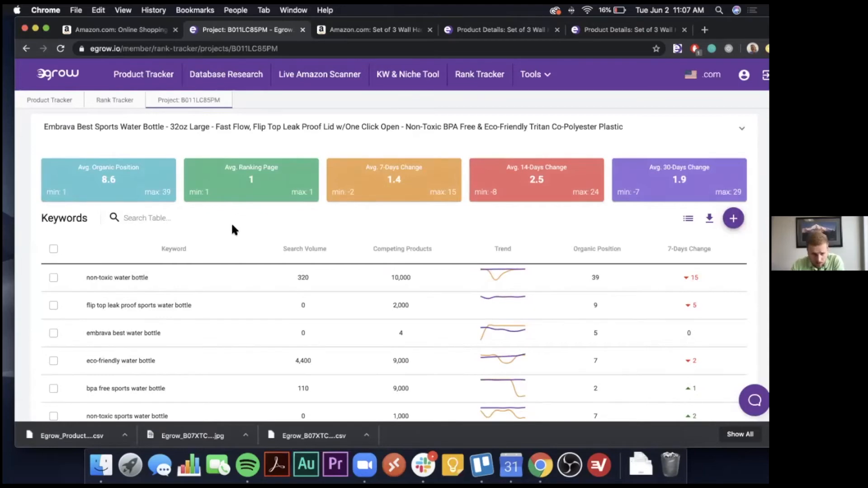
scroll(261, 231, "down", 5)
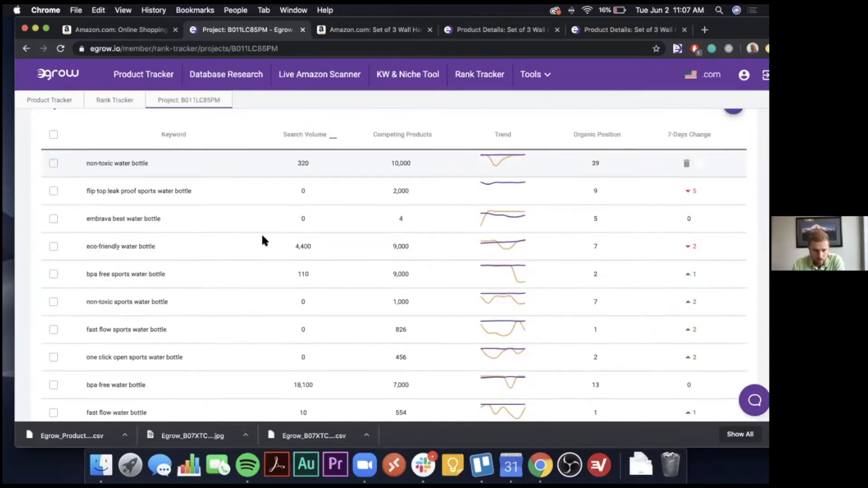
scroll(261, 233, "down", 2)
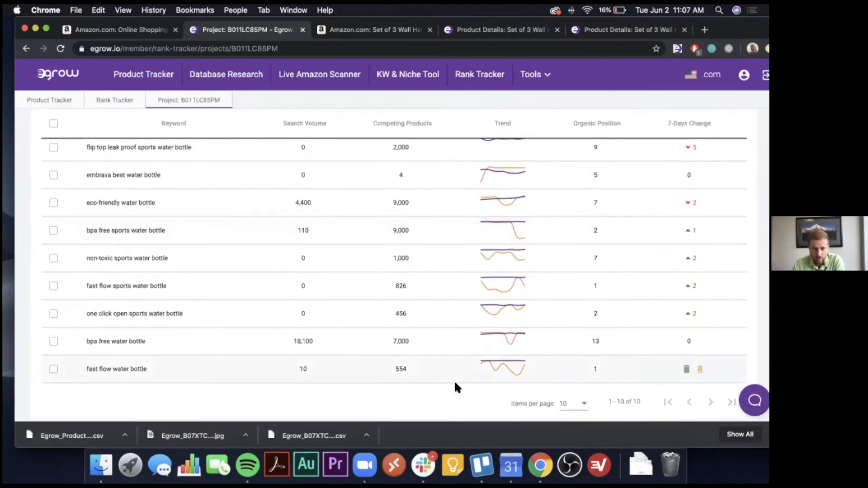
scroll(434, 380, "up", 5)
scroll(337, 316, "up", 3)
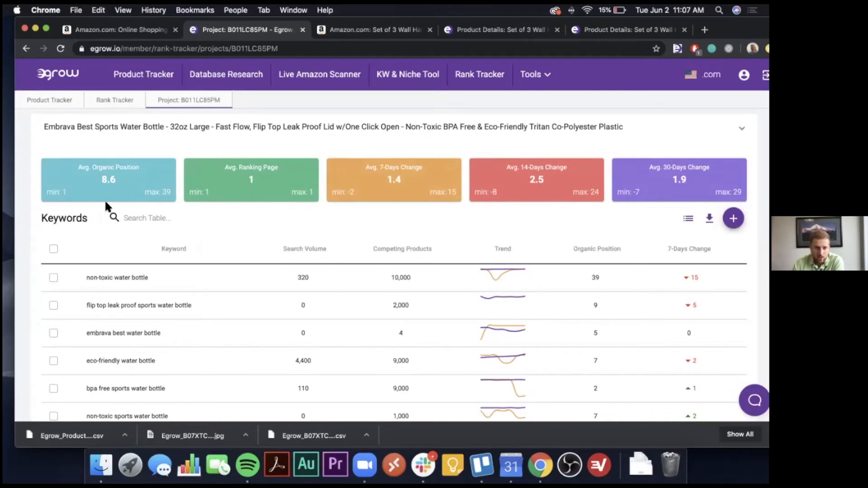
Step: Check the explanations of the water bottle project's Avg. Organic Position and Avg. Ranking Page figures
mouse_move(110, 193)
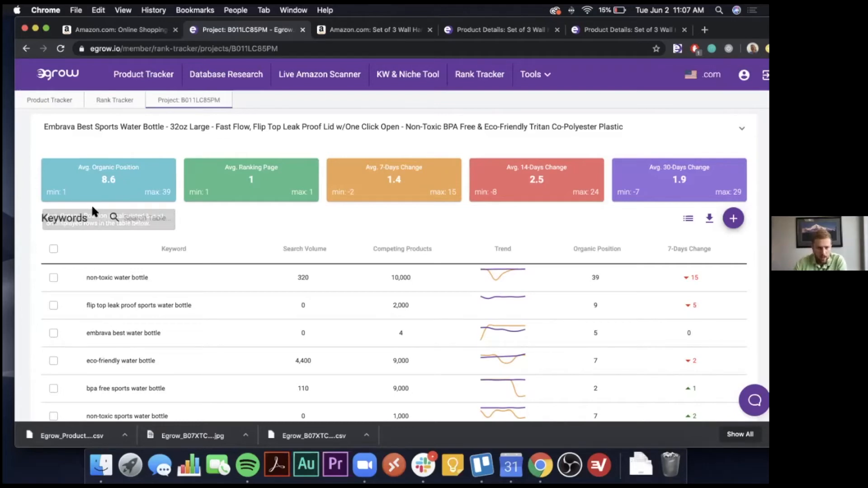
mouse_move(277, 197)
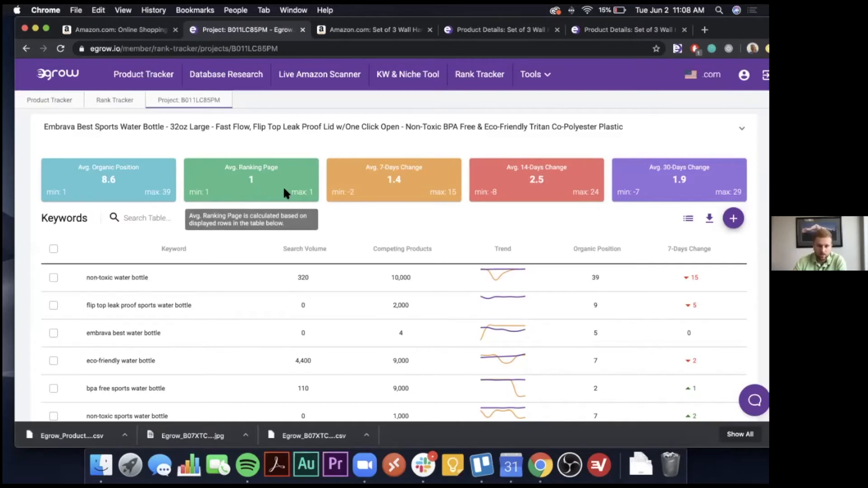
mouse_move(148, 177)
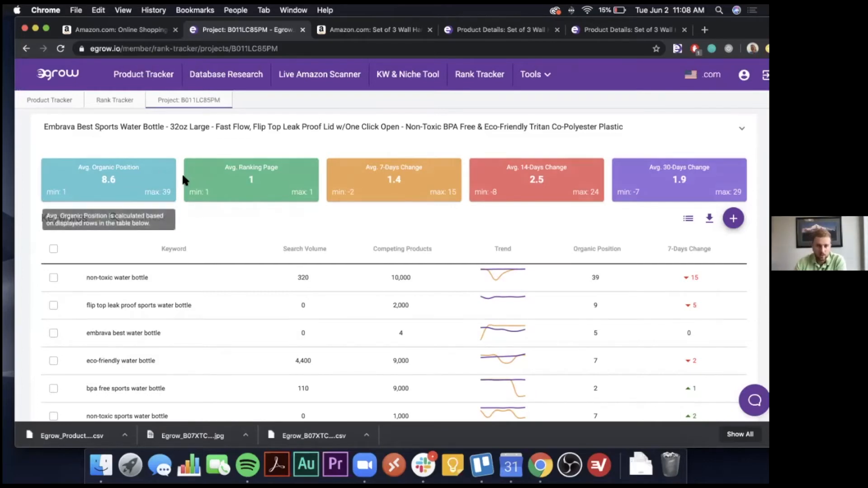
mouse_move(131, 163)
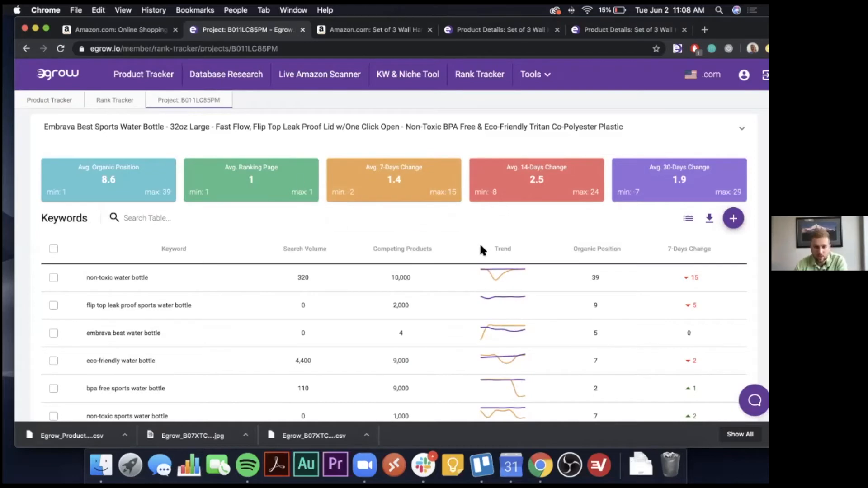
Step: Expand the trend chart of the keyword non-toxic water bottle and show its Sponsored Position line alongside Organic Position
scroll(351, 232, "down", 3)
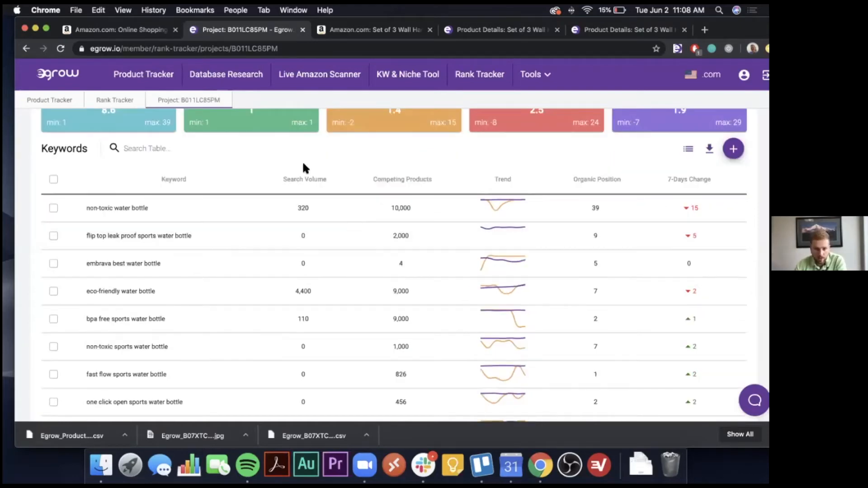
scroll(189, 161, "down", 1)
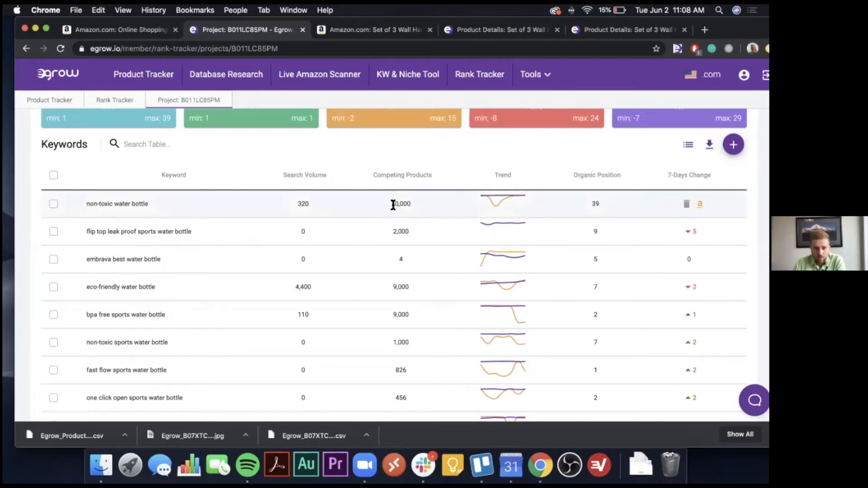
mouse_move(488, 203)
left_click(505, 205)
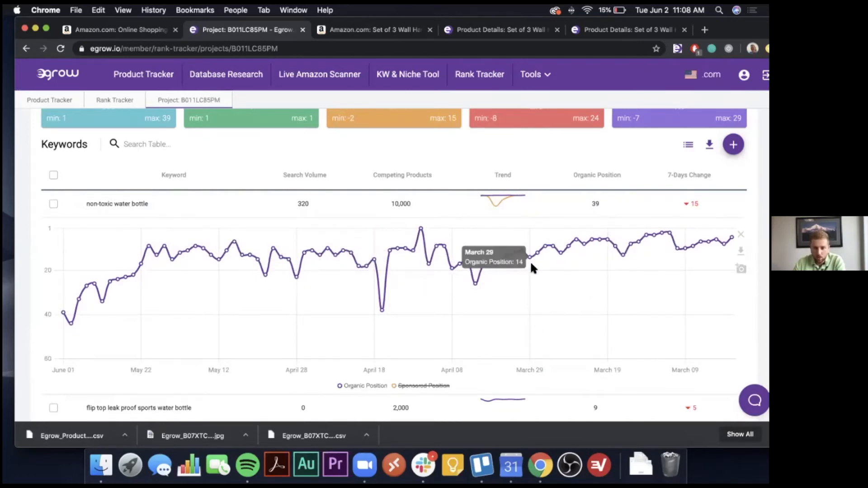
left_click(427, 386)
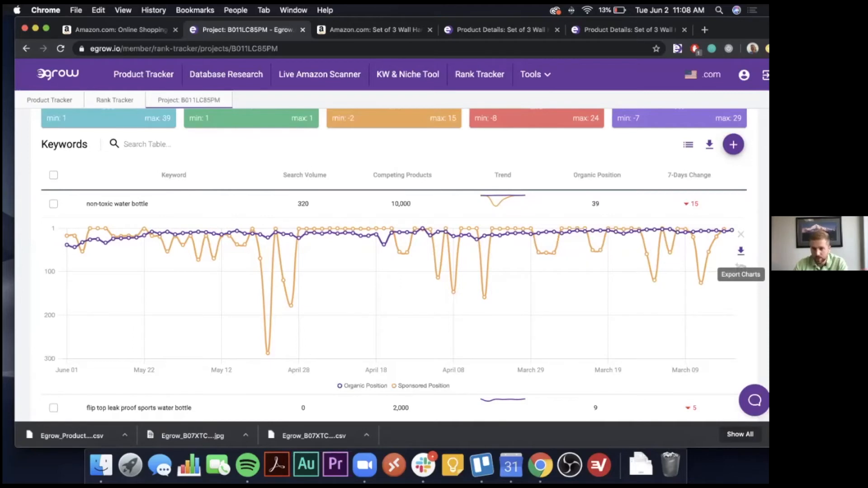
Step: Export the non-toxic water bottle chart as data and as an image, and close the chart
left_click(740, 251)
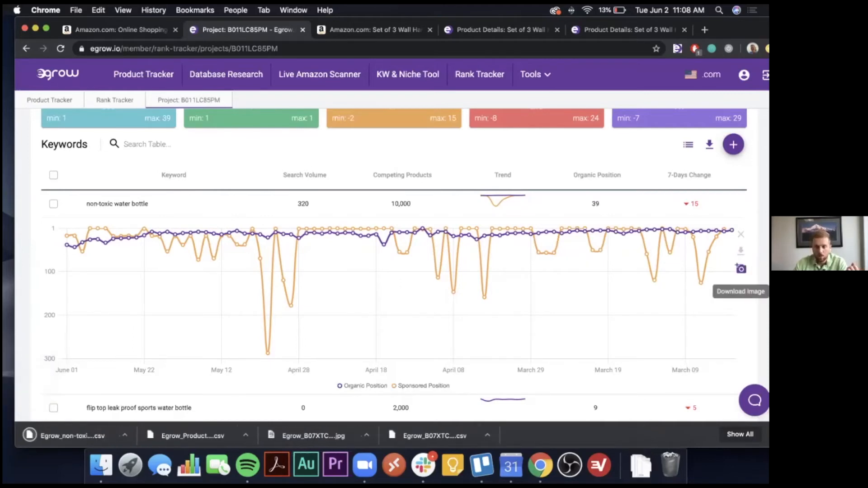
left_click(741, 268)
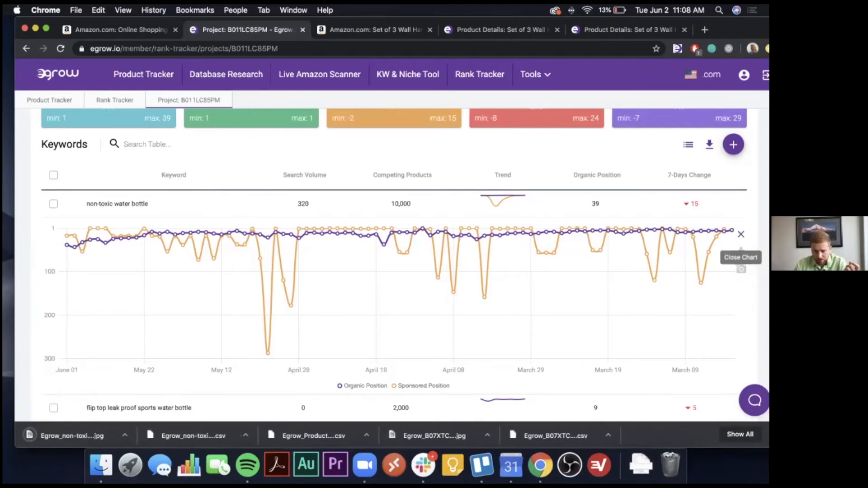
left_click(741, 234)
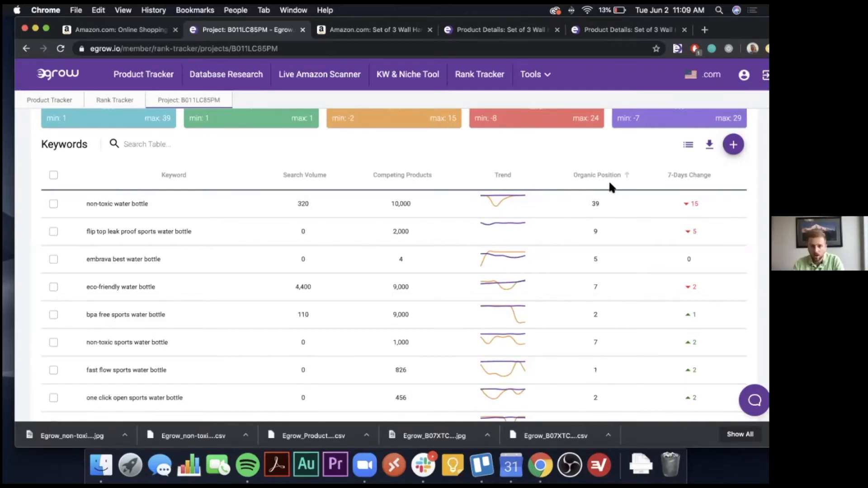
scroll(599, 192, "up", 3)
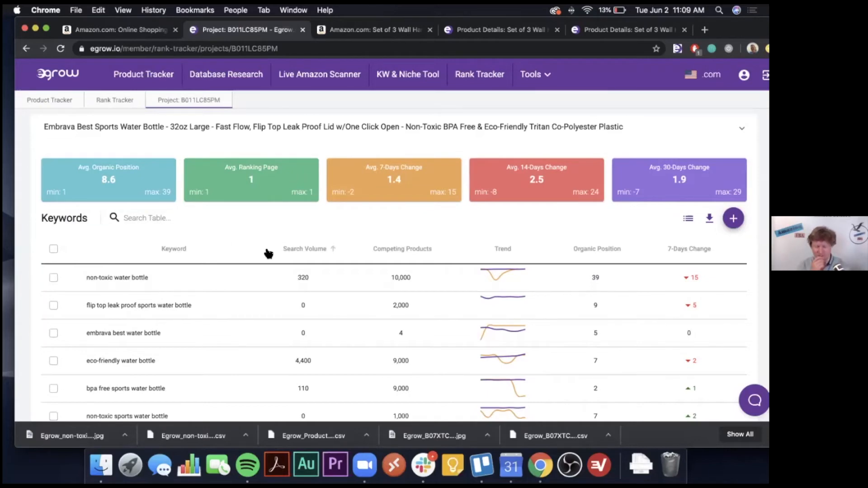
Step: Leave the project and run the Database Research search for FBA products in Patio, Lawn & Garden priced $20 to $60 with at least 300 estimated sales
left_click(109, 100)
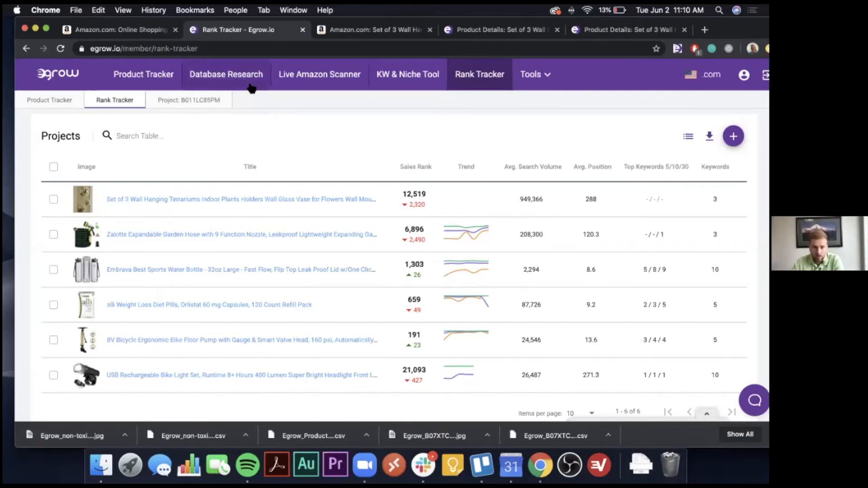
left_click(243, 75)
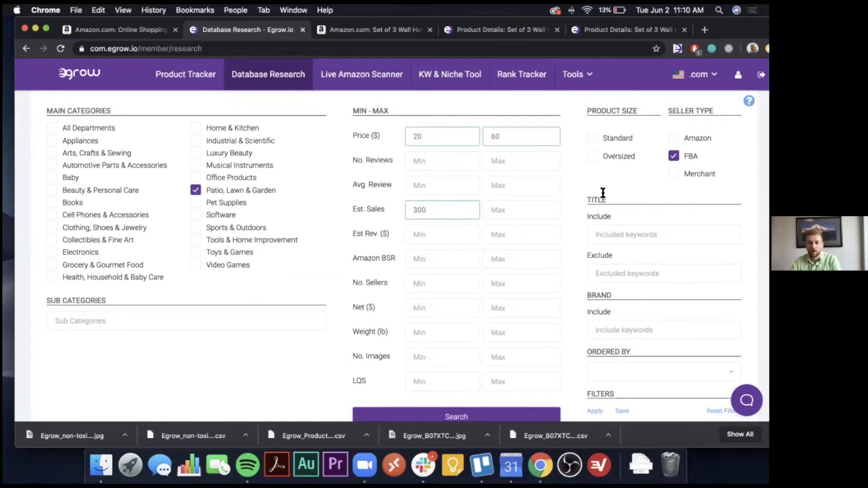
scroll(601, 310, "down", 5)
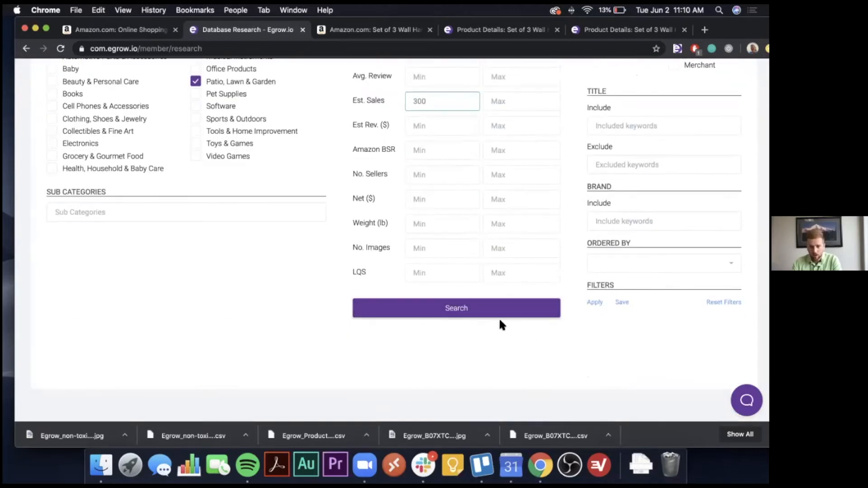
left_click(485, 314)
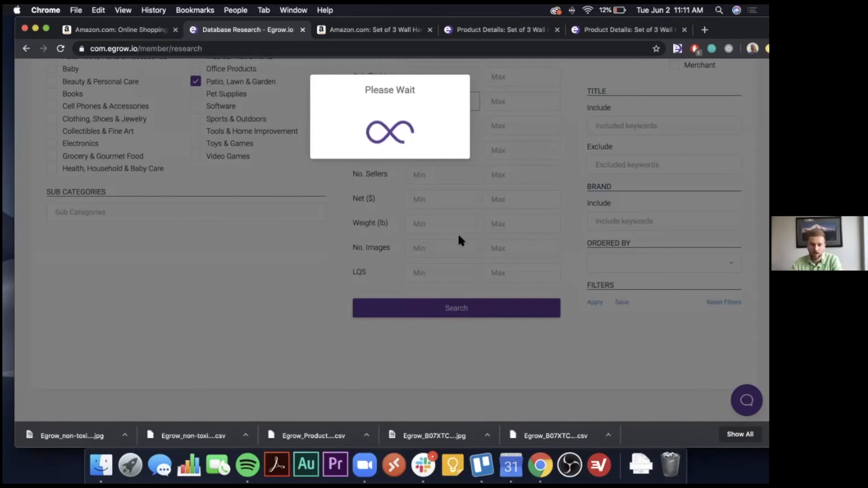
scroll(418, 239, "up", 5)
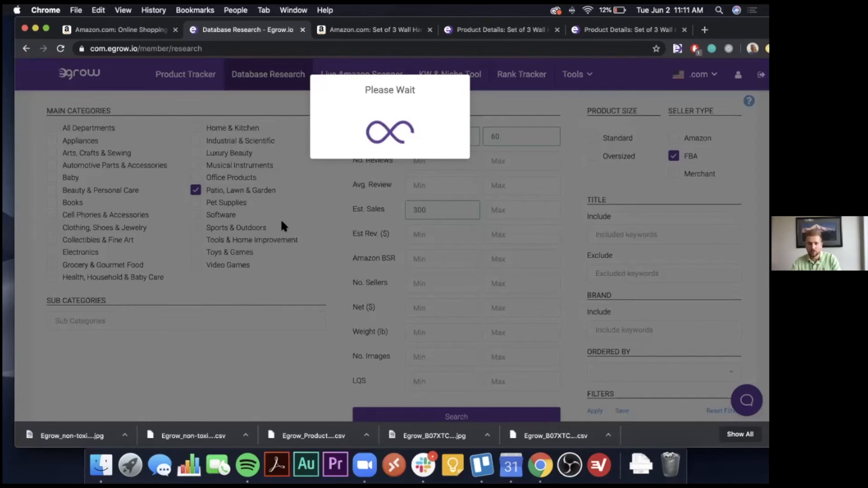
scroll(312, 232, "down", 1)
scroll(314, 236, "down", 5)
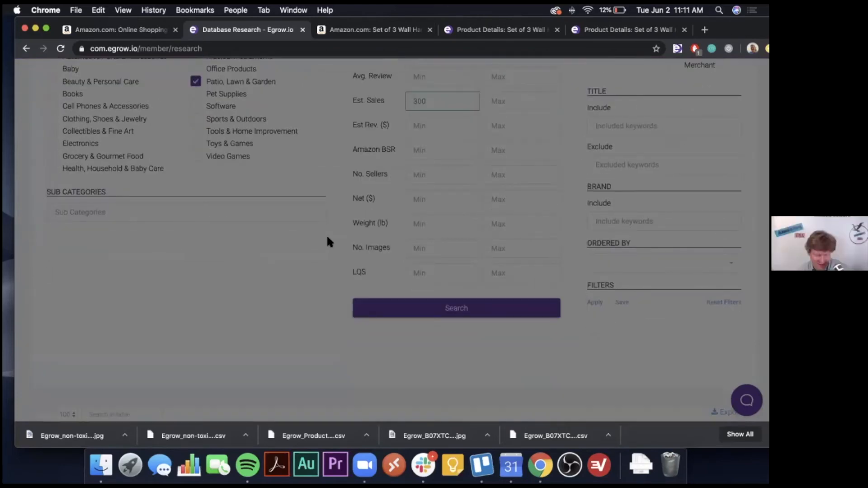
Step: Add the MTBRO Artificial Grass dog mat from the search results to the tracked products
scroll(335, 222, "down", 4)
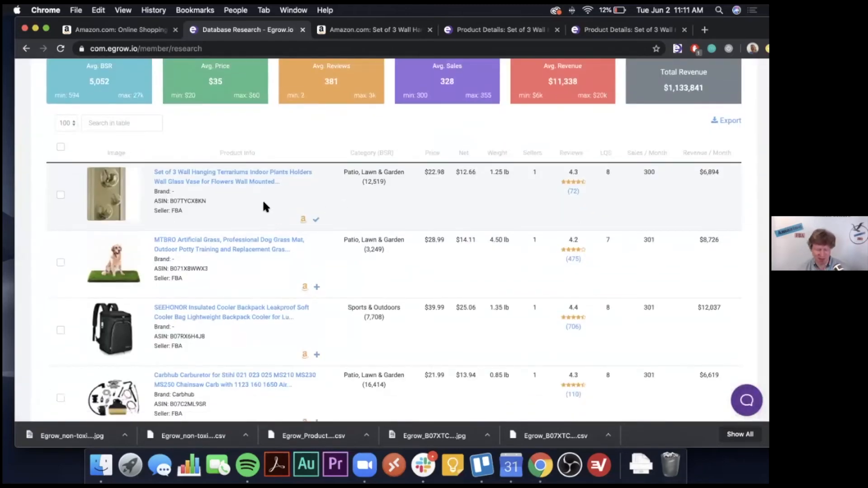
scroll(278, 203, "up", 1)
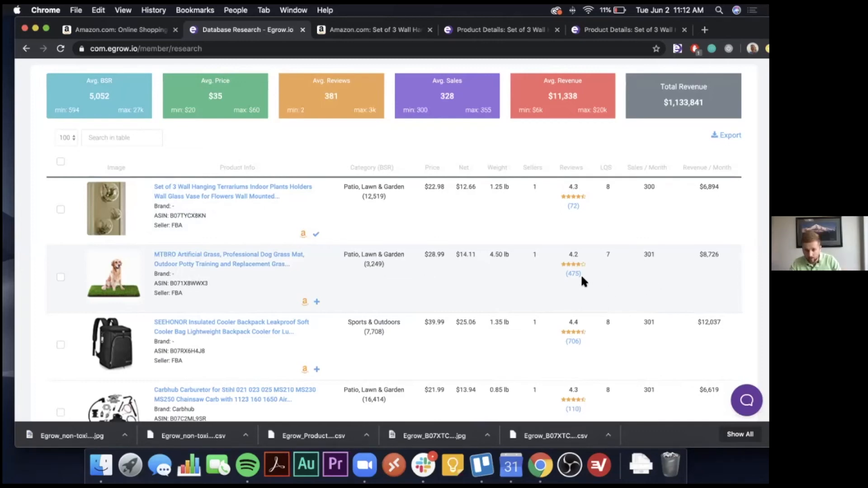
left_click(317, 302)
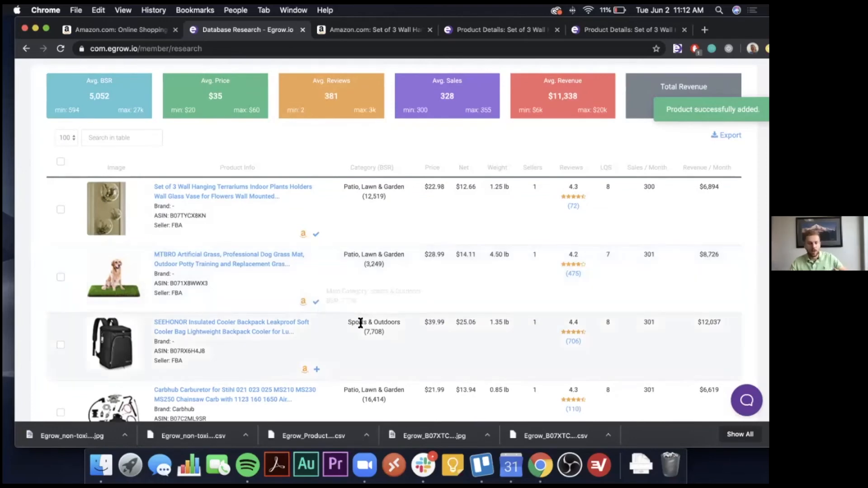
Step: Look through the Database Research results and the search filters that produced them
mouse_move(362, 324)
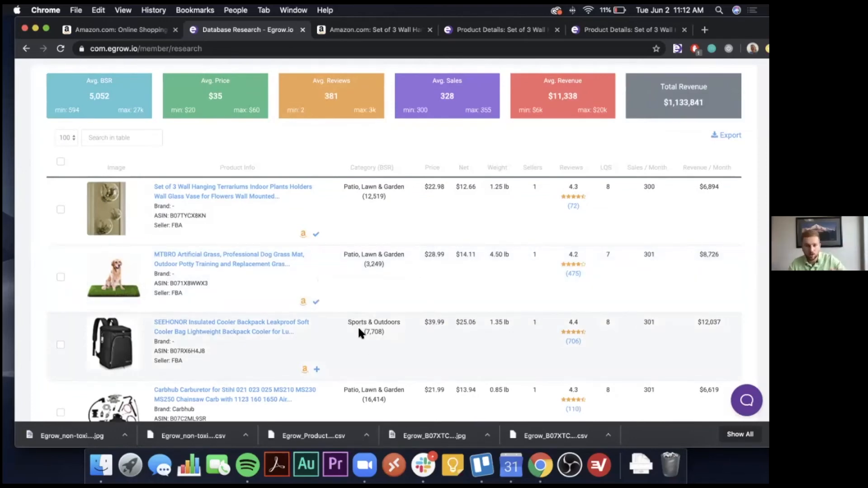
scroll(352, 326, "down", 3)
scroll(352, 327, "down", 2)
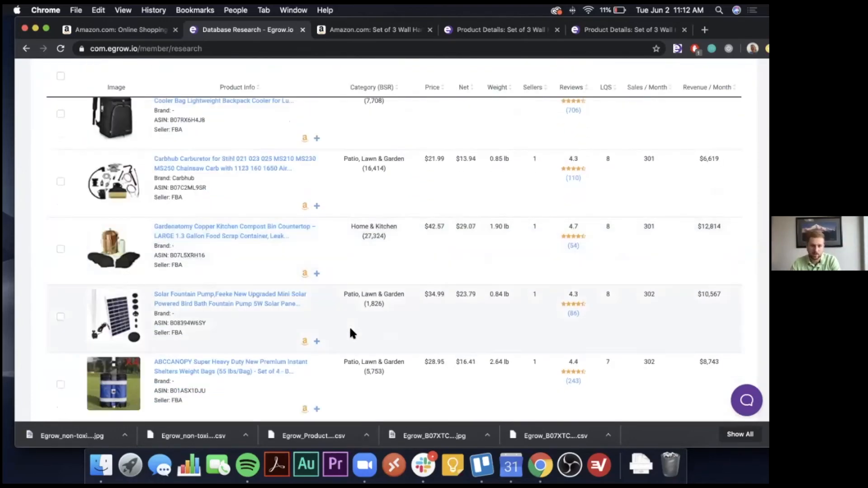
scroll(382, 337, "up", 5)
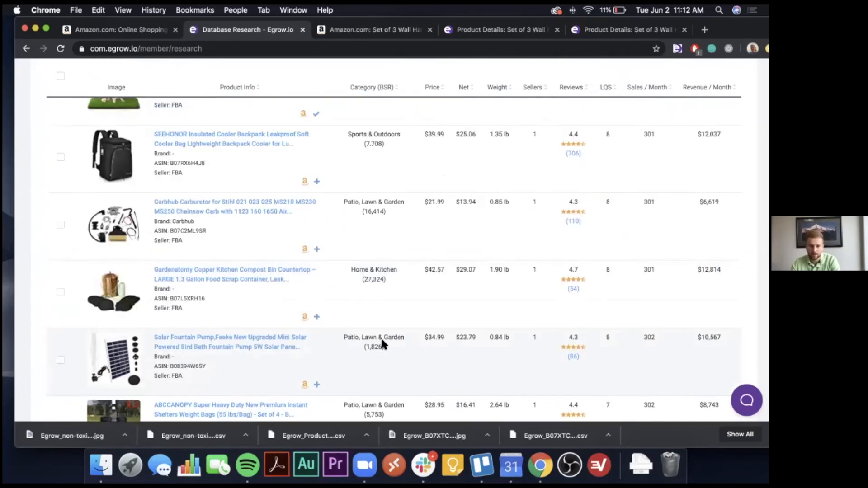
scroll(369, 332, "up", 10)
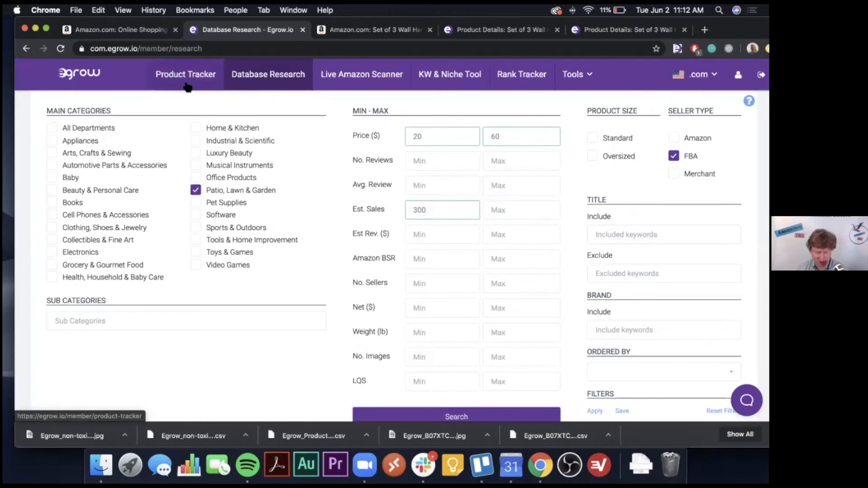
scroll(300, 290, "down", 10)
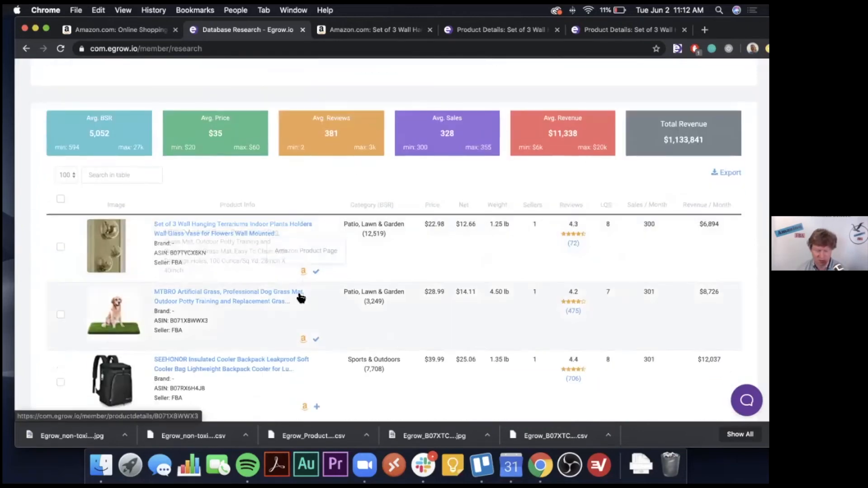
scroll(290, 315, "up", 4)
scroll(288, 344, "down", 5)
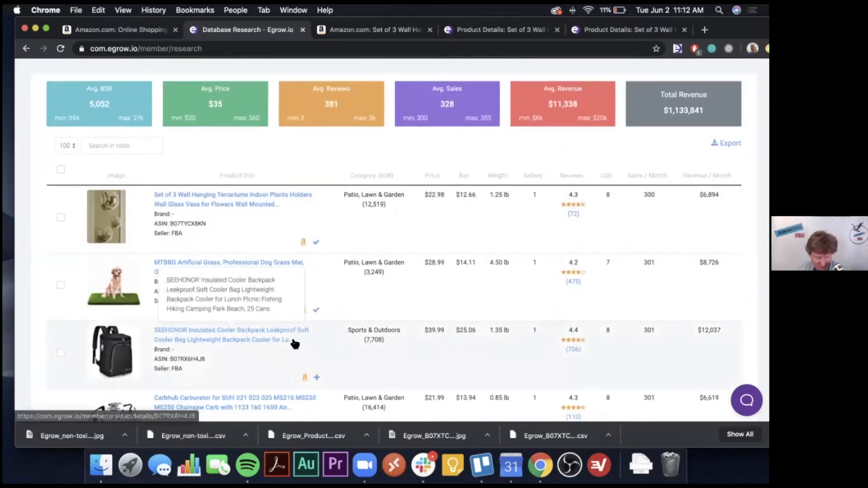
Step: Examine the average BSR, average price and average reviews summaries above the results table
scroll(321, 315, "up", 2)
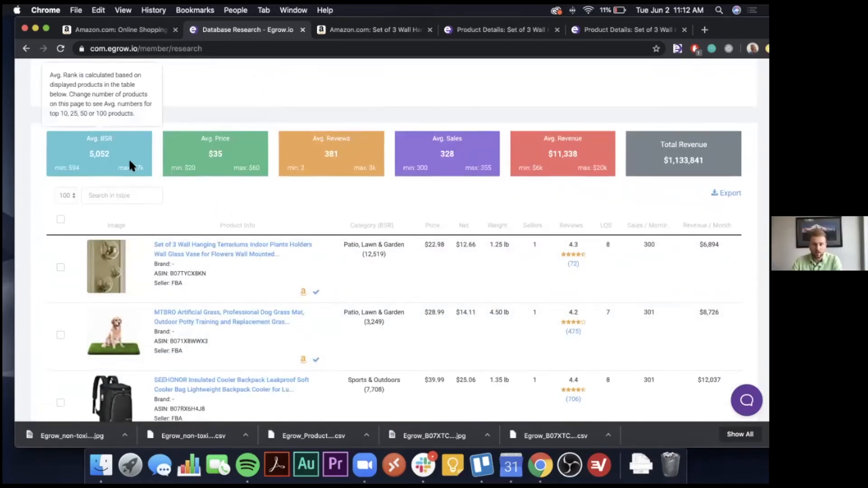
scroll(256, 226, "up", 1)
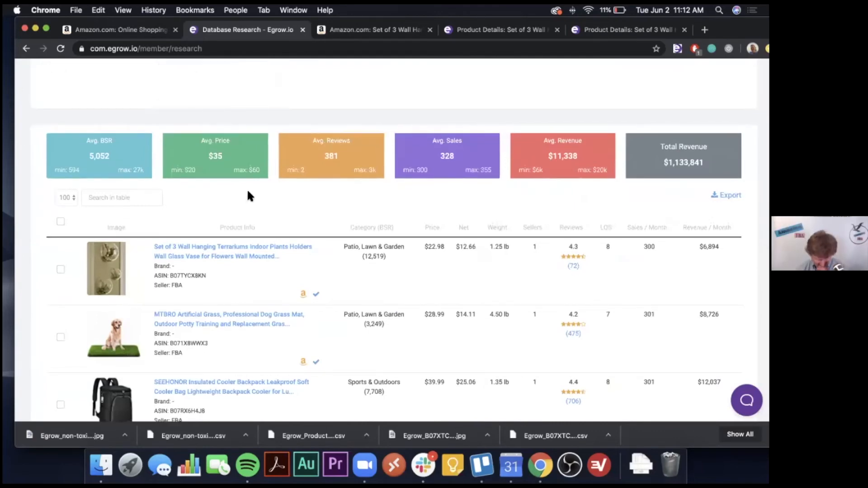
scroll(146, 216, "up", 3)
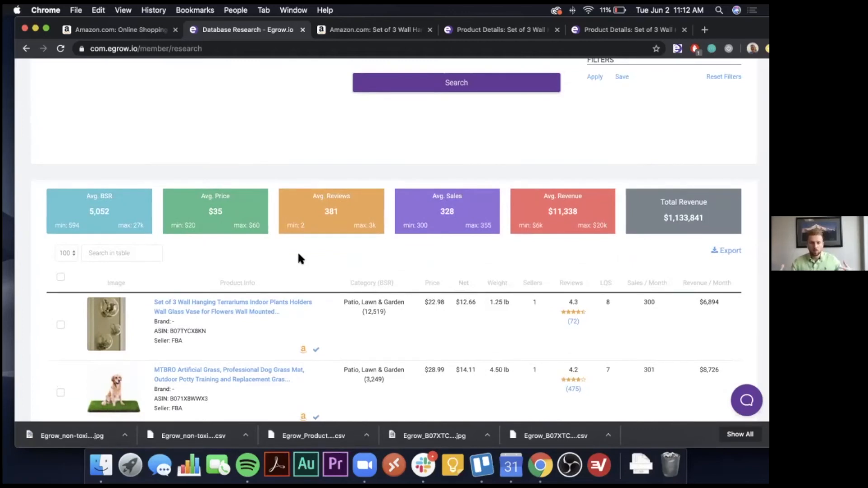
scroll(321, 244, "up", 5)
scroll(326, 243, "up", 2)
scroll(353, 240, "down", 4)
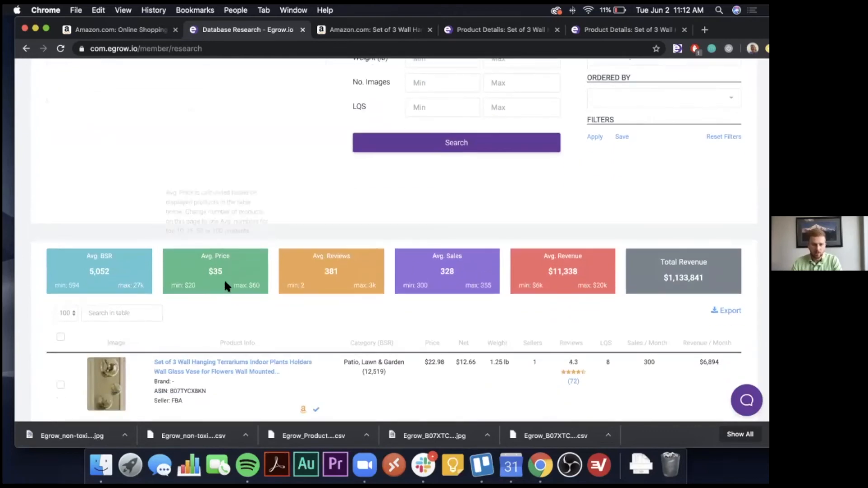
mouse_move(211, 270)
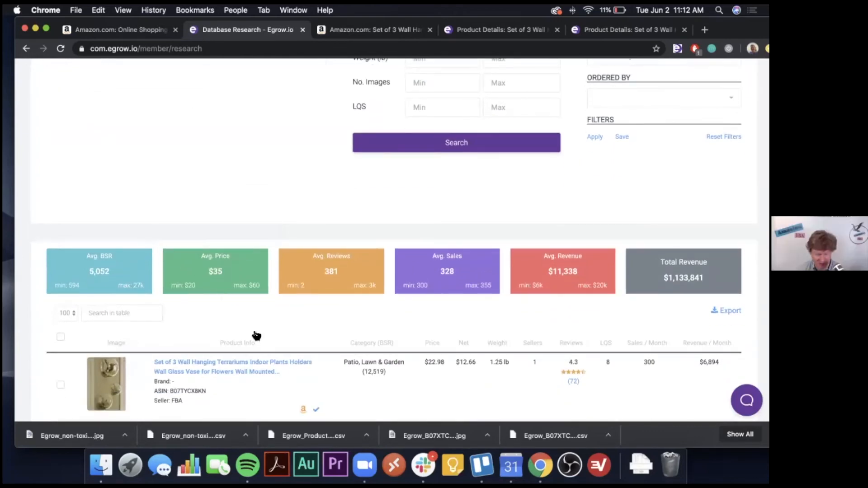
mouse_move(219, 287)
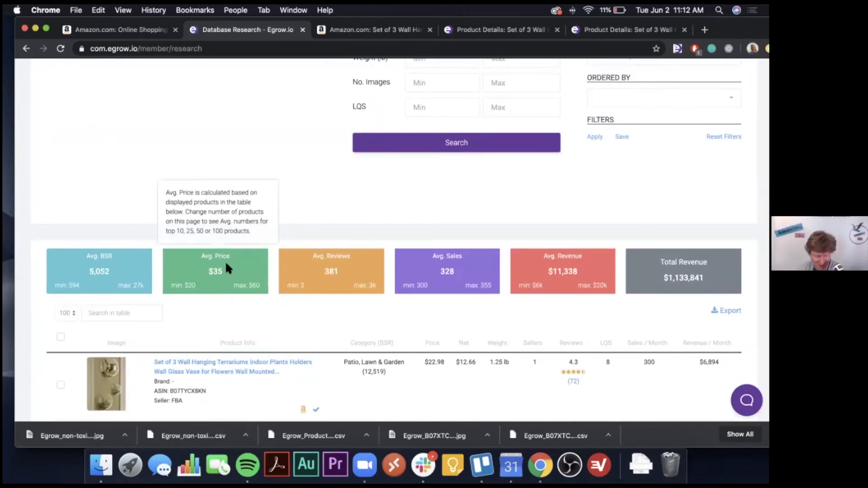
mouse_move(316, 282)
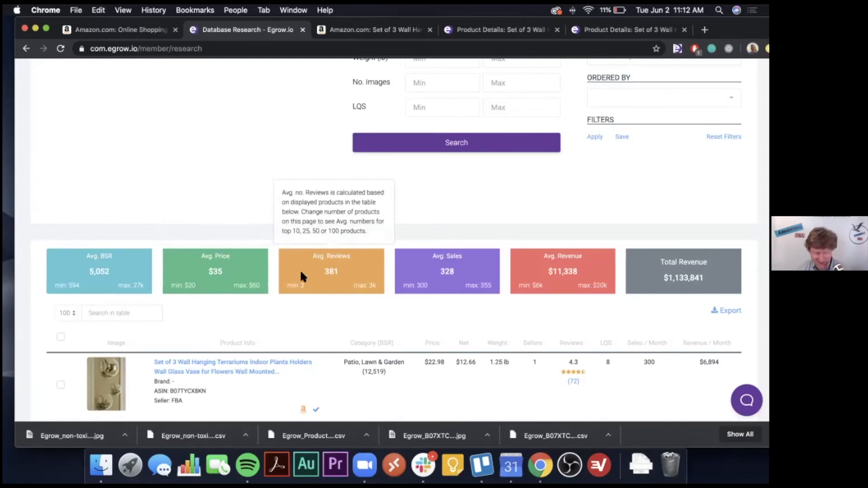
mouse_move(150, 294)
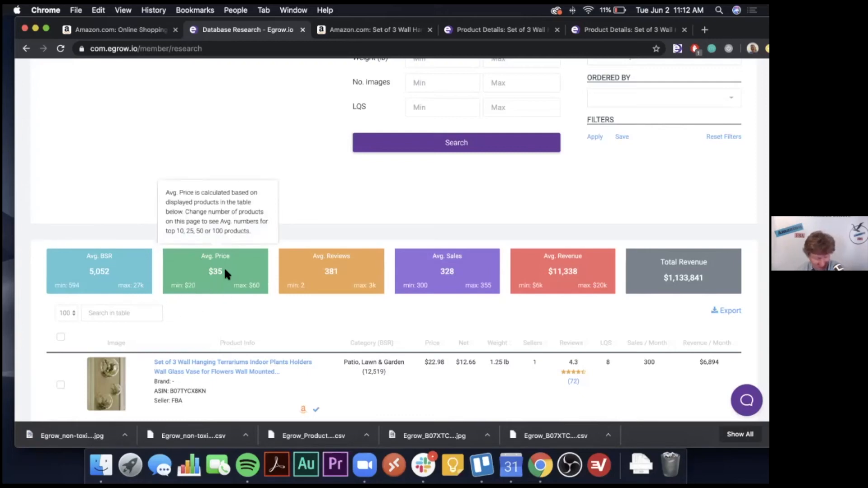
mouse_move(215, 254)
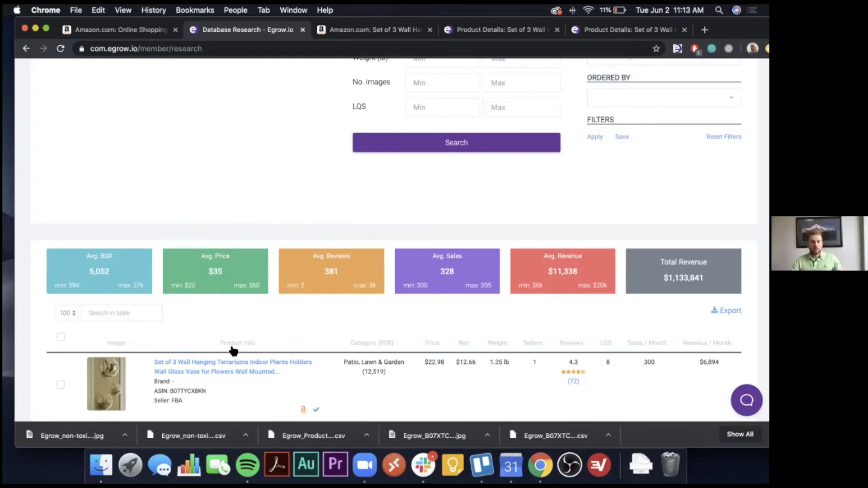
Step: Compare the listed products with the average BSR, price and reviews of the result set
scroll(228, 337, "up", 1)
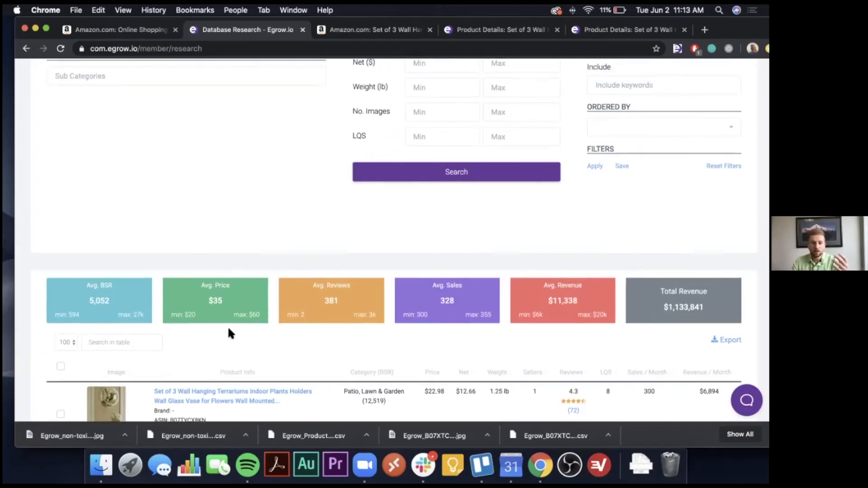
scroll(229, 330, "down", 6)
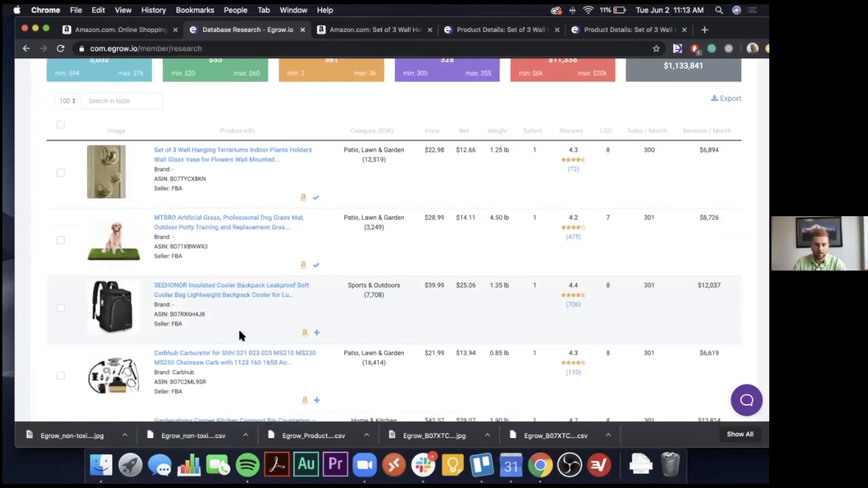
scroll(242, 322, "up", 10)
scroll(248, 321, "up", 2)
scroll(251, 315, "down", 4)
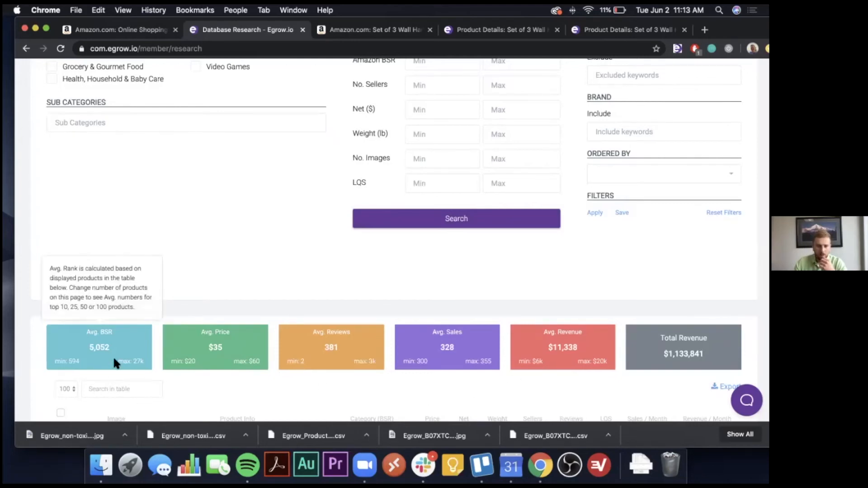
mouse_move(281, 354)
mouse_move(227, 350)
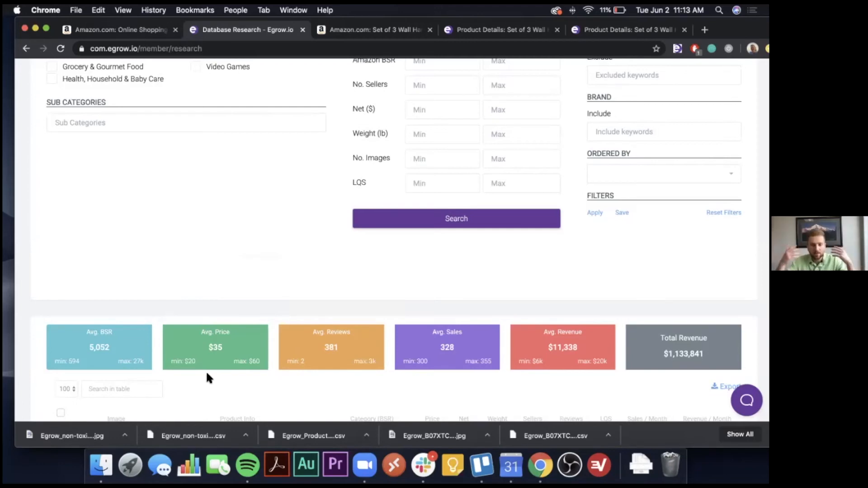
mouse_move(106, 346)
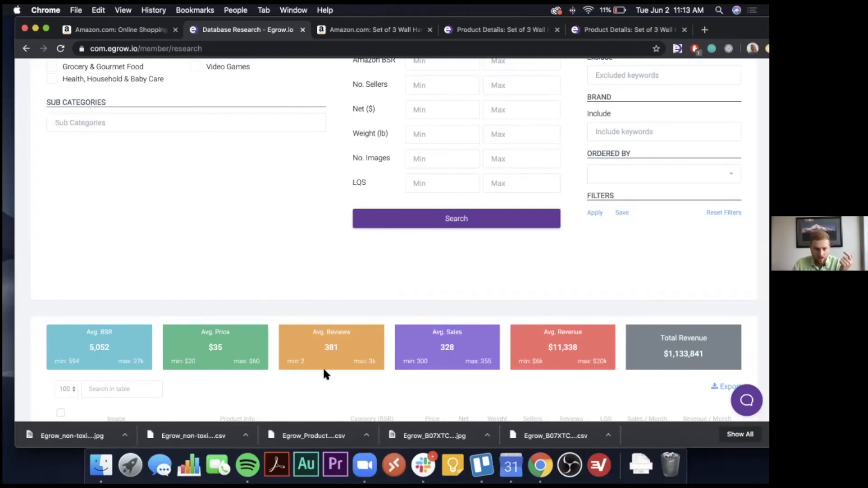
mouse_move(319, 366)
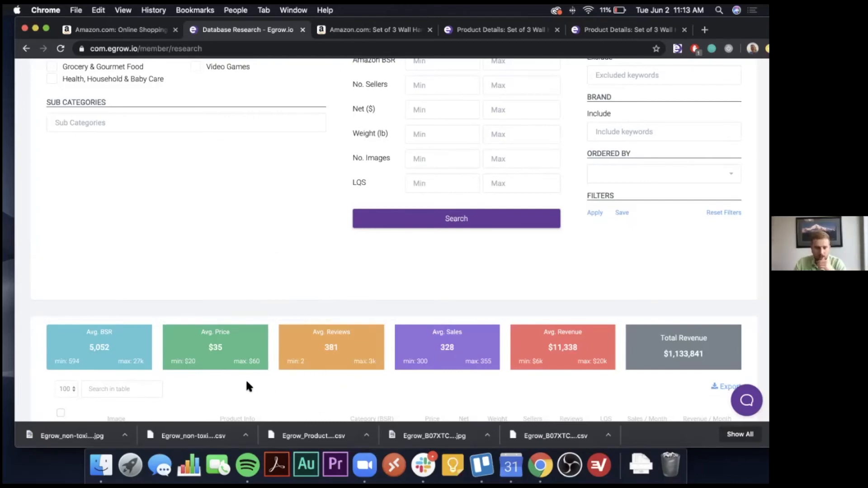
Step: Check the price and estimated sales filters against the average revenue and average BSR summaries
scroll(349, 190, "up", 2)
scroll(435, 158, "up", 5)
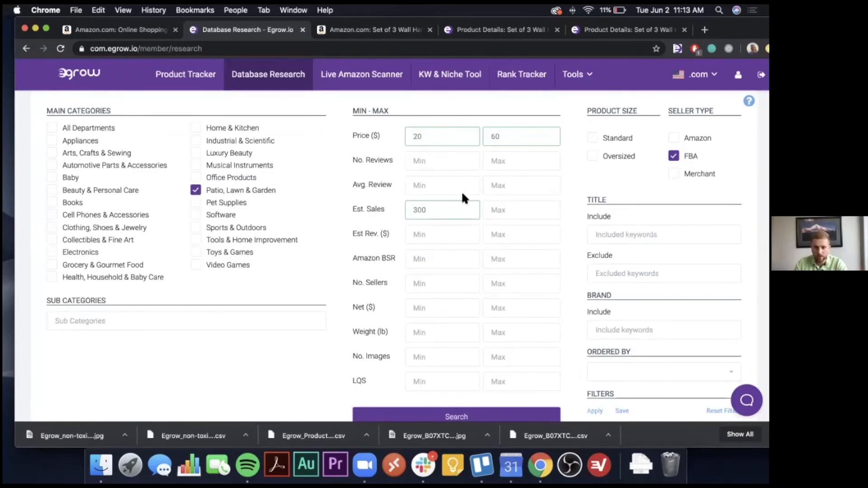
scroll(451, 189, "down", 2)
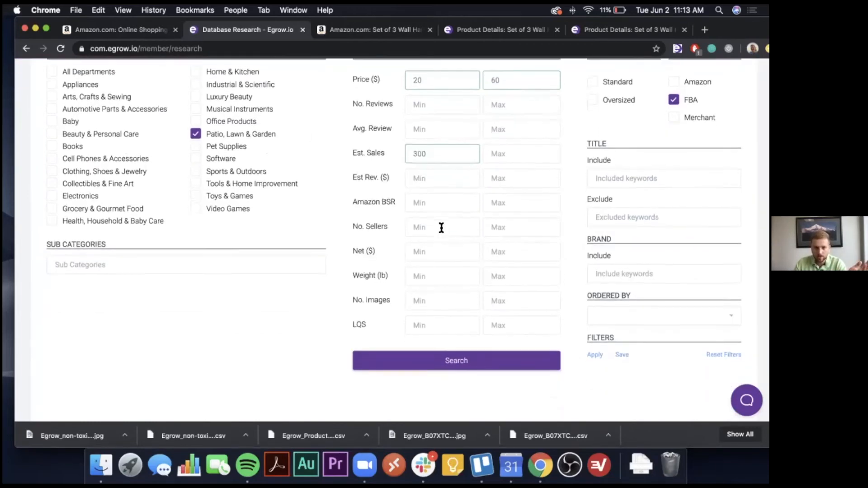
scroll(441, 227, "down", 4)
mouse_move(224, 400)
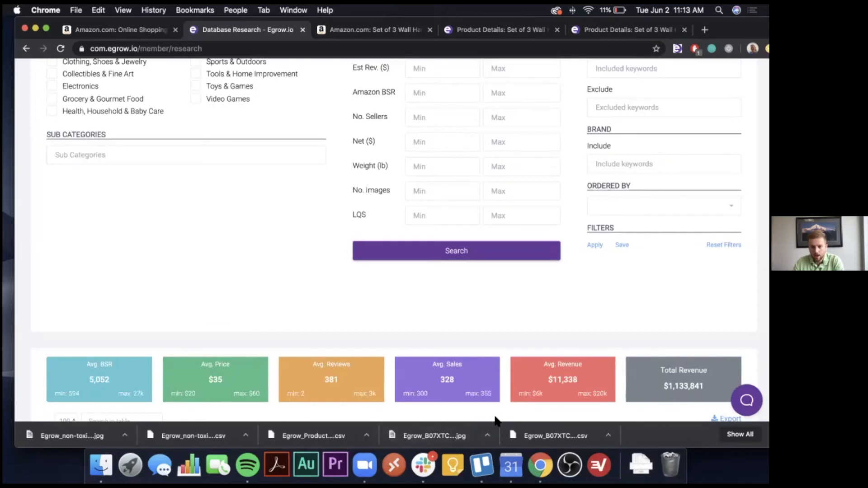
mouse_move(575, 397)
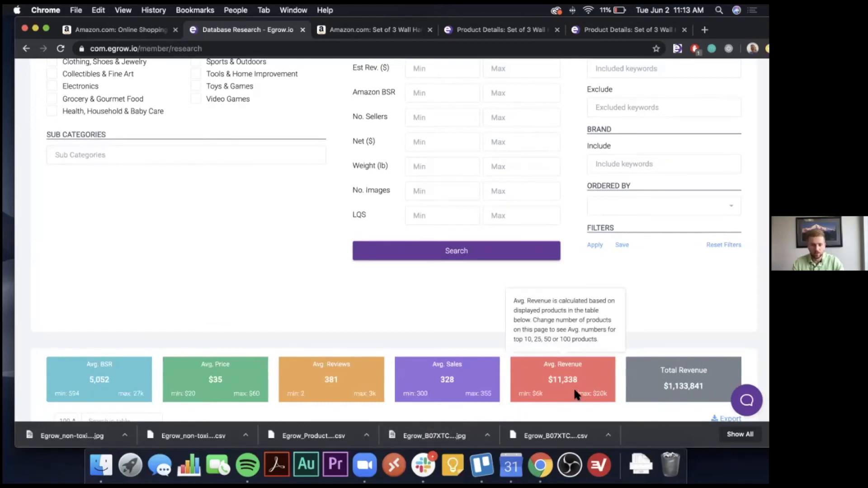
mouse_move(123, 389)
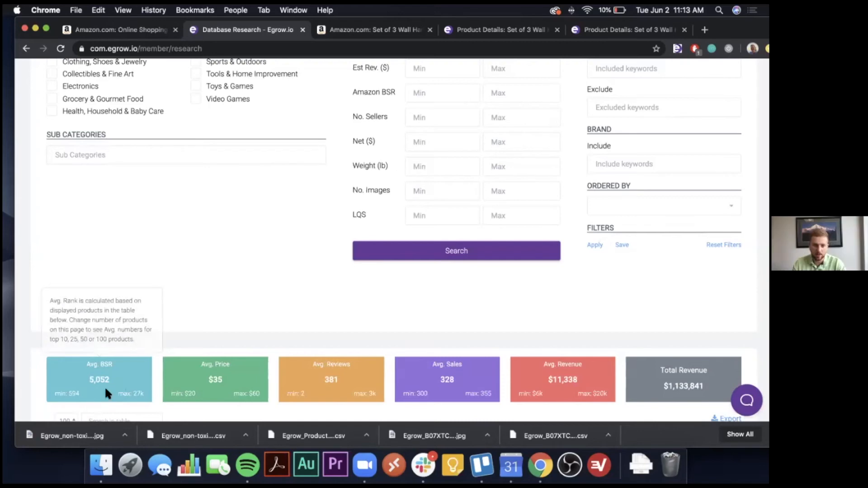
scroll(232, 312, "up", 1)
scroll(243, 338, "down", 1)
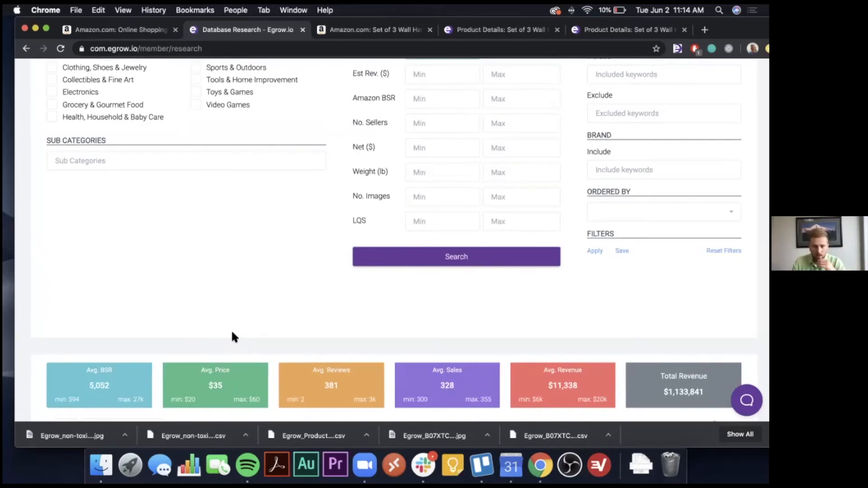
Step: Inspect the minimum and maximum Amazon BSR filter of the product search
scroll(232, 333, "up", 4)
scroll(246, 335, "up", 1)
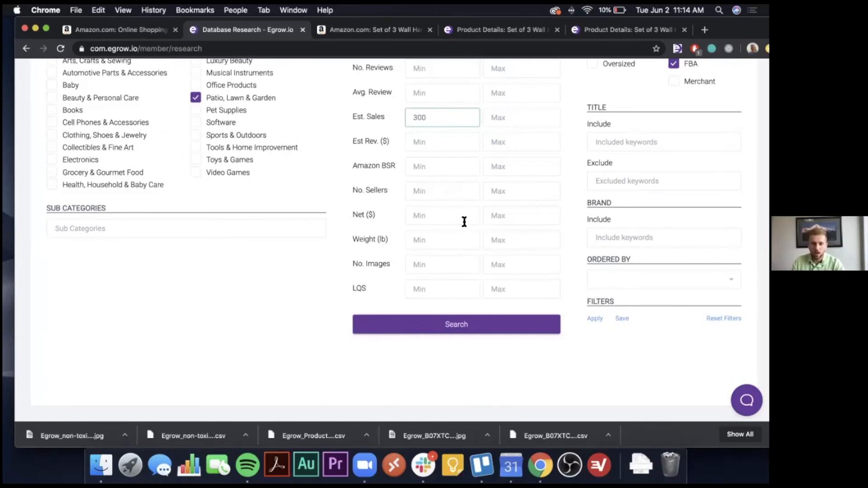
scroll(466, 222, "up", 1)
left_click(496, 173)
left_click(442, 178)
left_click(499, 177)
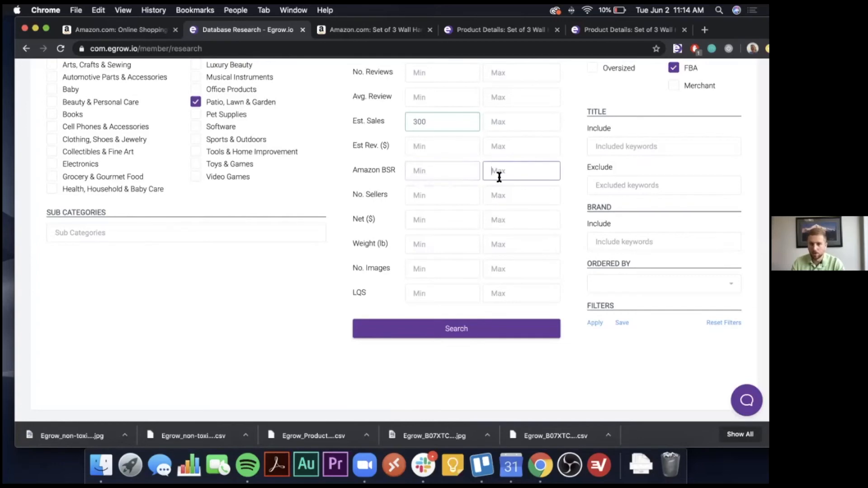
scroll(420, 310, "down", 1)
left_click(421, 310)
Step: Review the product rows in the results table alongside the selected category and filters
scroll(417, 307, "down", 4)
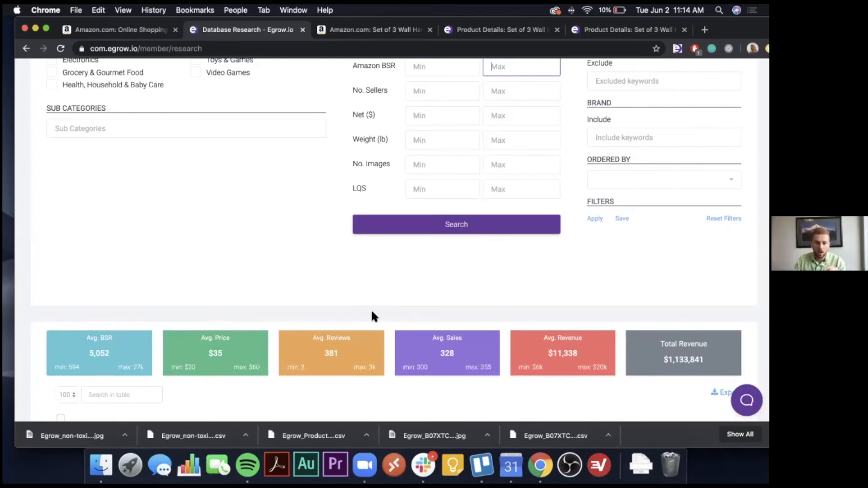
scroll(370, 309, "down", 5)
scroll(369, 325, "down", 7)
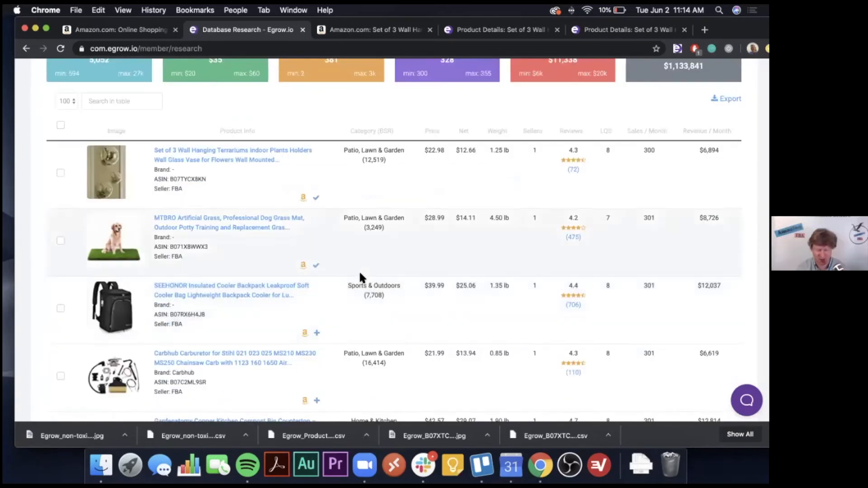
scroll(361, 271, "down", 1)
scroll(348, 269, "down", 10)
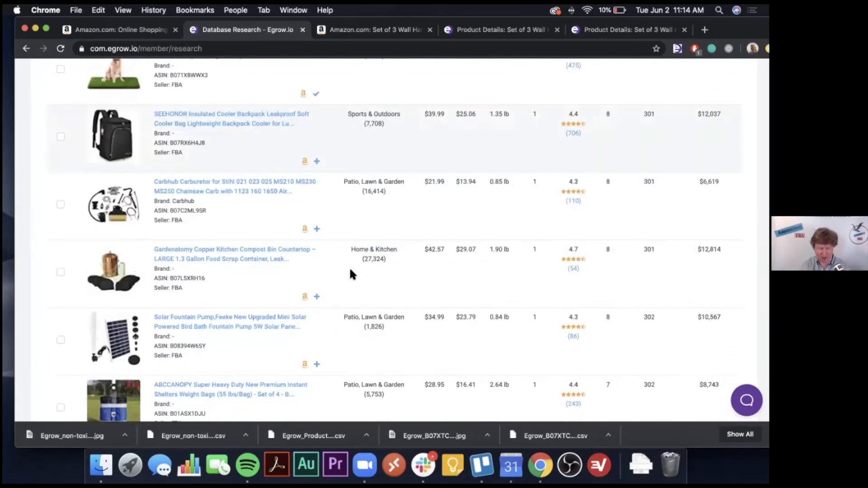
scroll(344, 271, "up", 8)
scroll(320, 277, "up", 15)
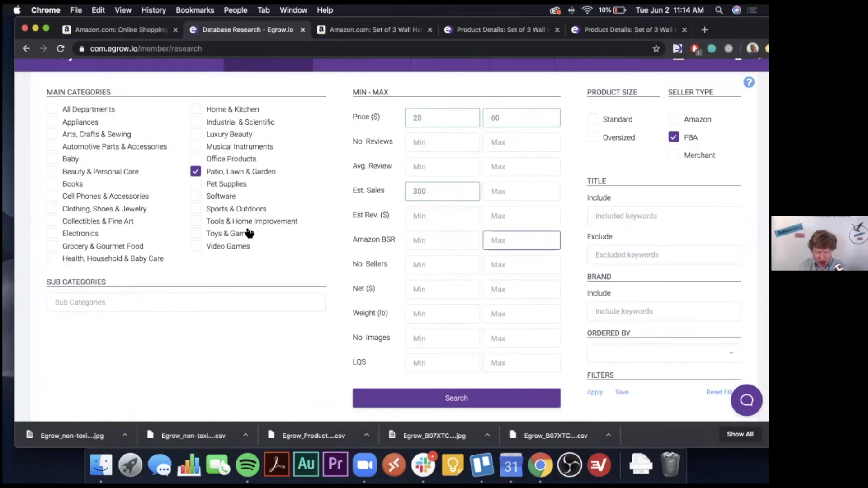
scroll(280, 319, "down", 15)
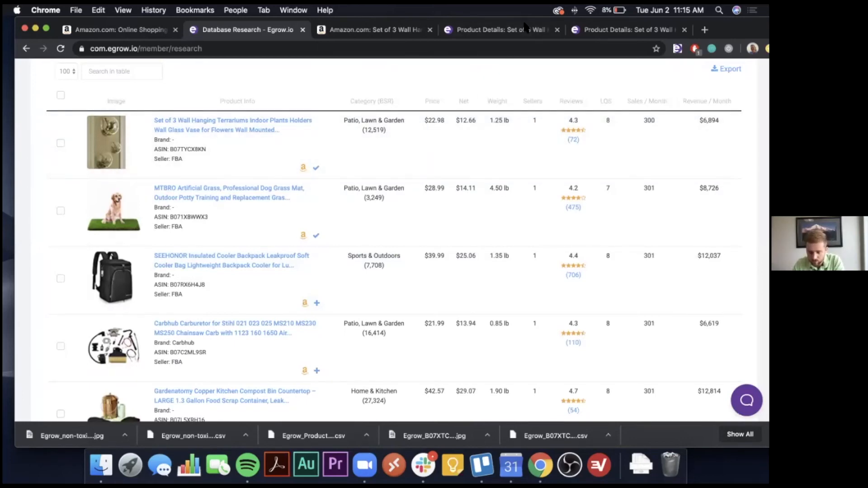
scroll(452, 145, "up", 5)
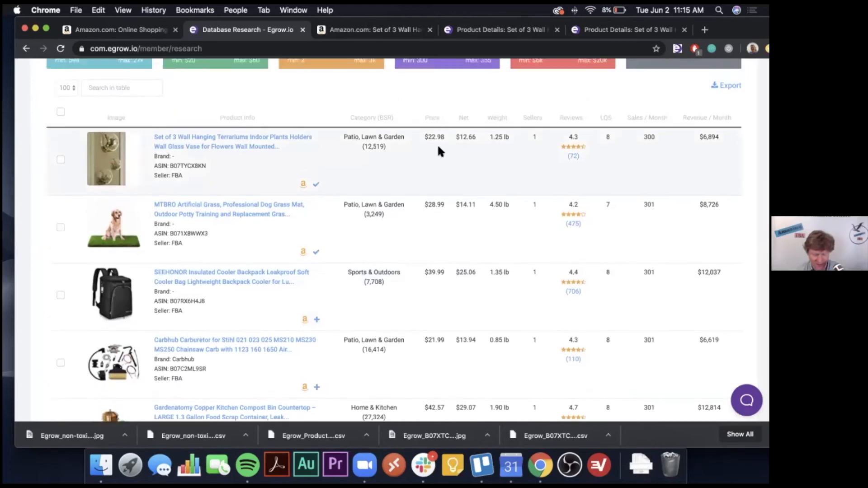
Step: Compare the category and FBA filters of the product search with the categories and sellers of the listed products
scroll(316, 186, "up", 15)
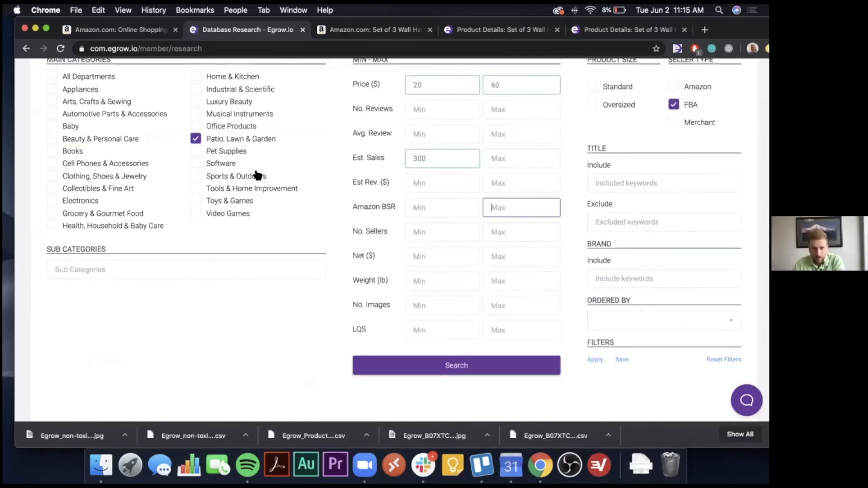
scroll(206, 242, "down", 20)
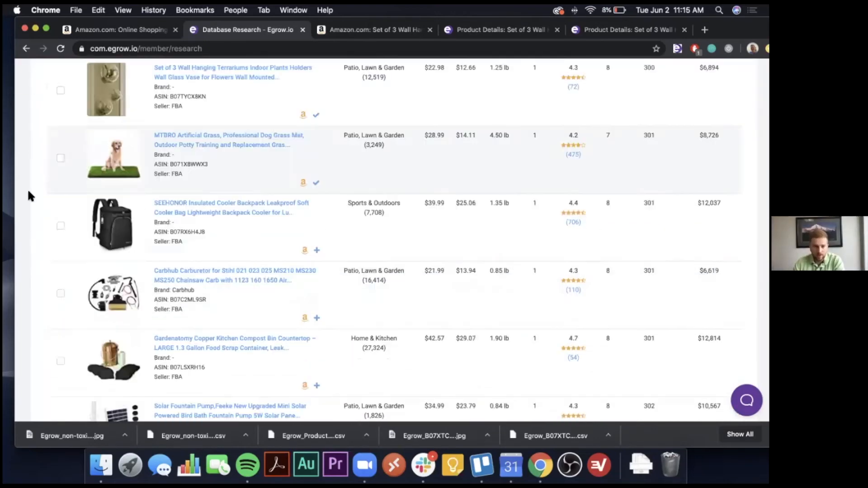
scroll(259, 145, "up", 1)
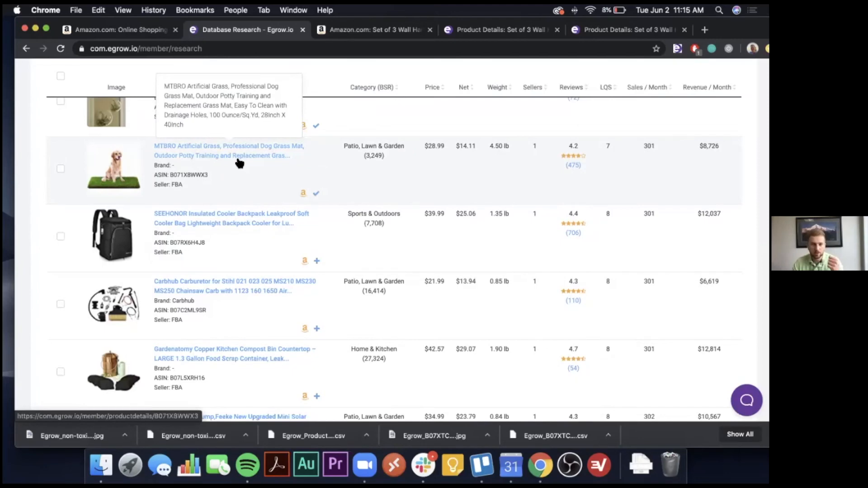
scroll(219, 162, "up", 15)
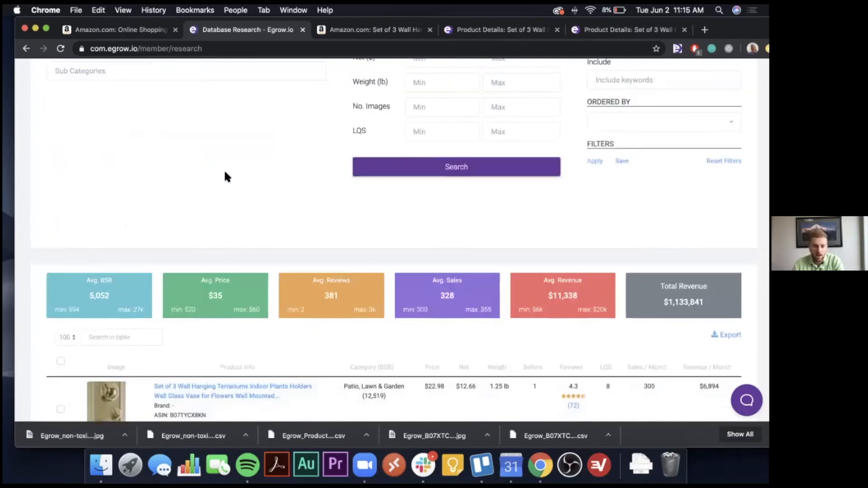
Step: Open the Product Tracker and examine the estimated sales and BSR history chart of the TURATA swimming cap, then close the chart
left_click(175, 76)
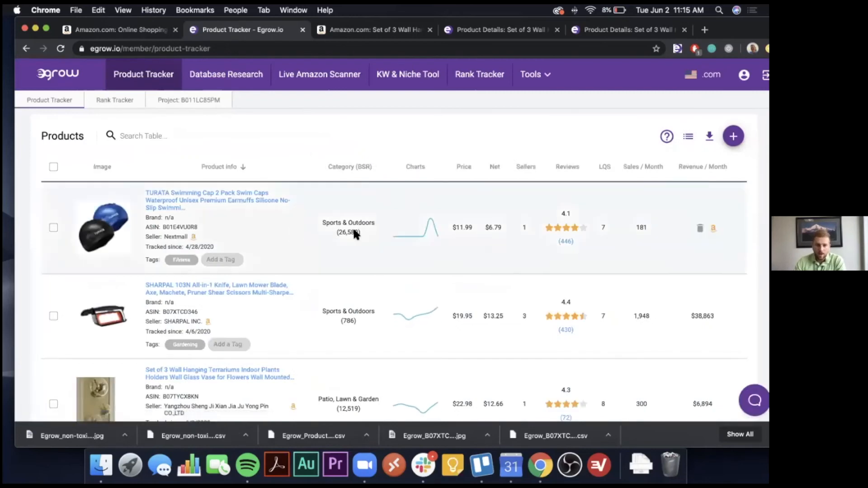
scroll(425, 248, "down", 1)
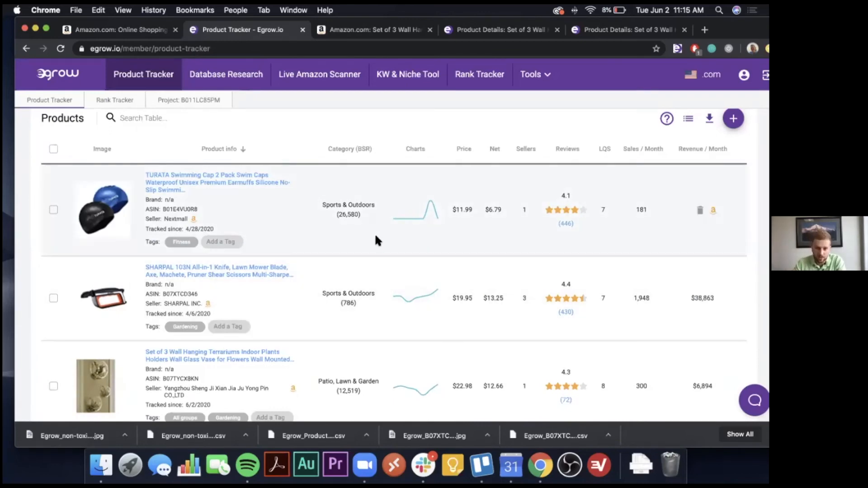
mouse_move(429, 228)
mouse_move(430, 306)
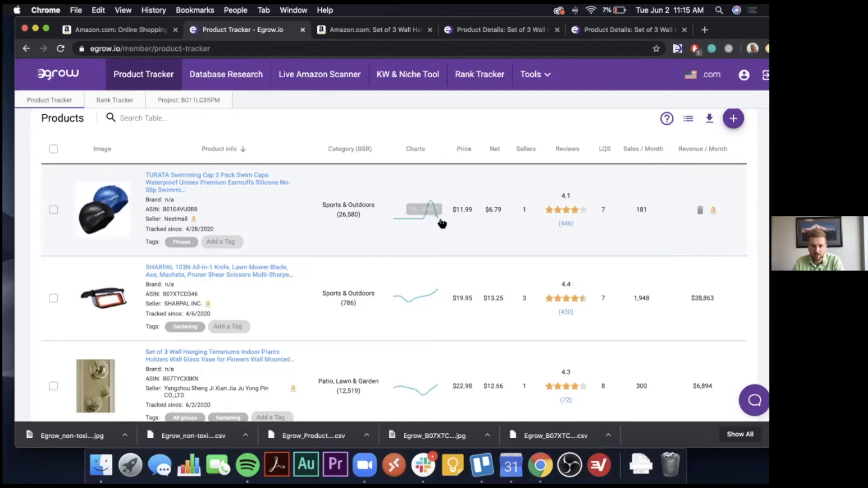
left_click(427, 216)
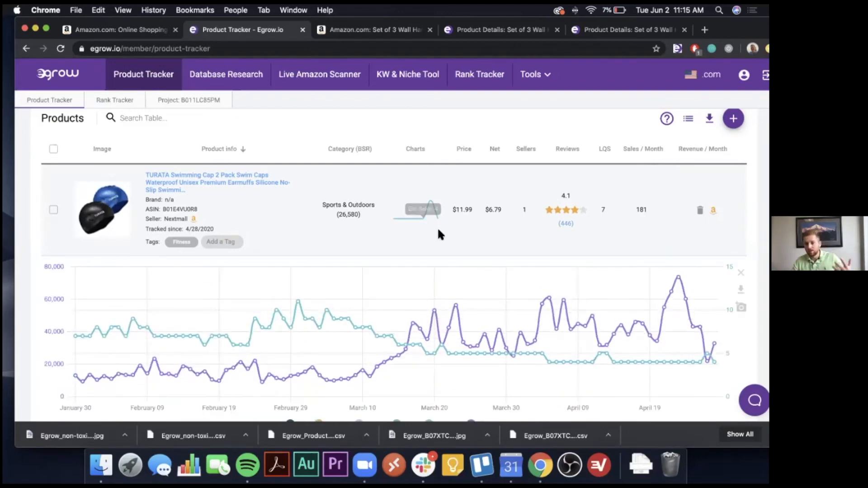
scroll(473, 256, "down", 1)
scroll(407, 298, "down", 2)
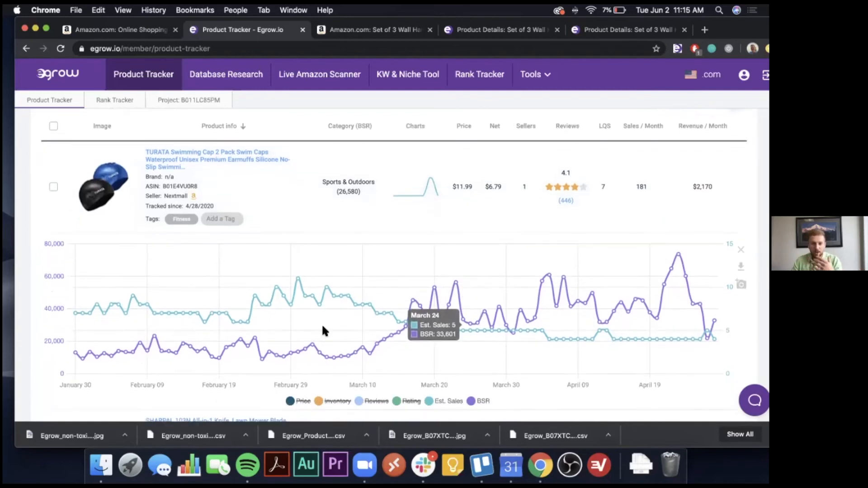
scroll(122, 346, "down", 2)
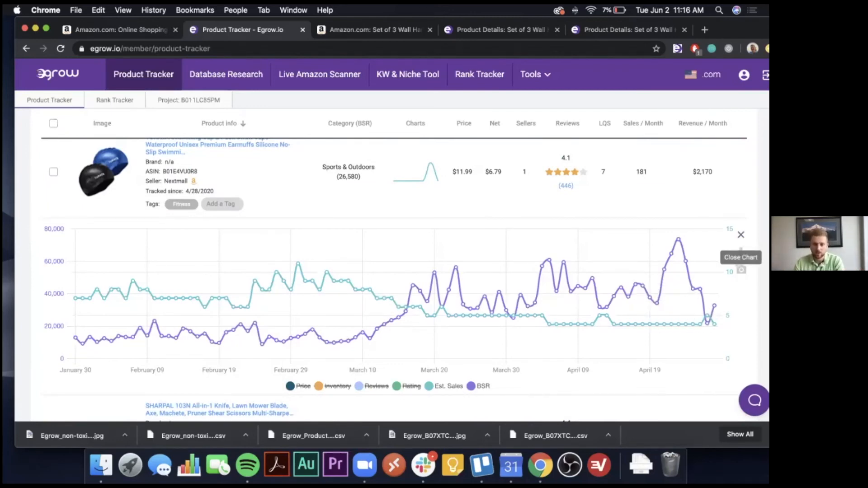
left_click(741, 234)
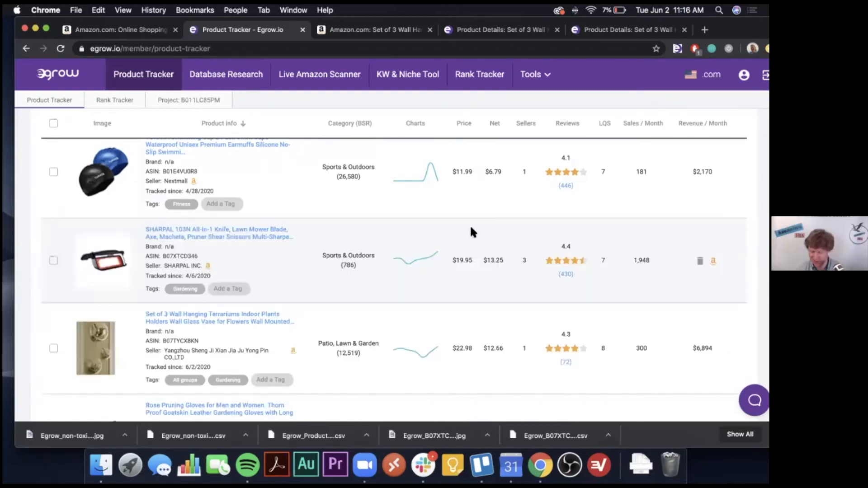
scroll(470, 224, "up", 2)
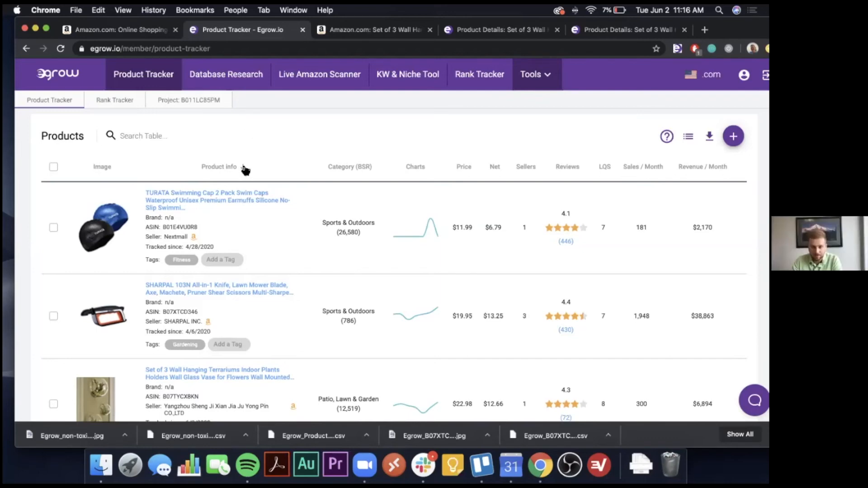
key("XF86MonBrightnessDown")
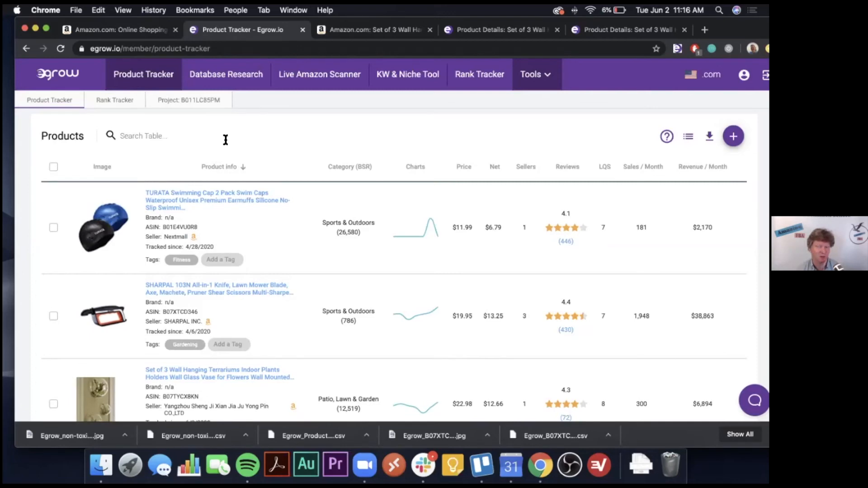
Step: Open the Embrava Best Sports Water Bottle project in the Rank Tracker and review its tracked keywords
left_click(106, 99)
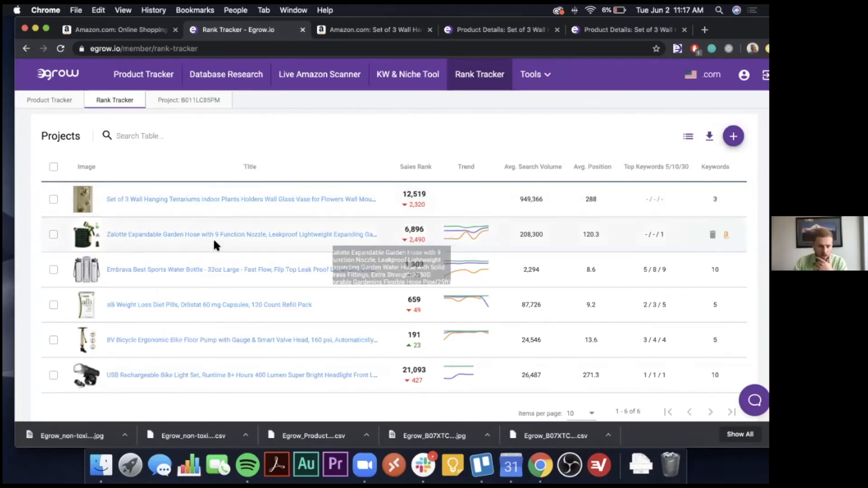
left_click(190, 271)
scroll(273, 275, "down", 3)
scroll(202, 284, "up", 1)
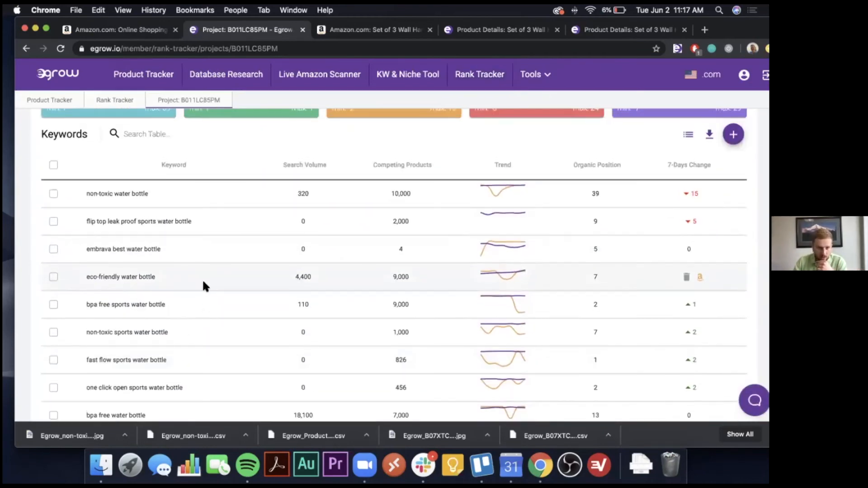
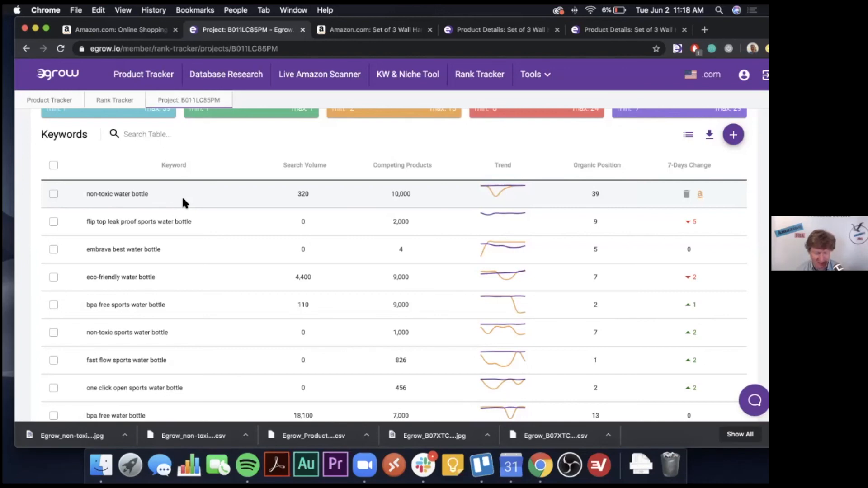
key("XF86MonBrightnessUp")
key("XF86MonBrightnessUp")
key("XF86MonBrightnessUp")
key("XF86MonBrightnessUp")
key("XF86MonBrightnessDown")
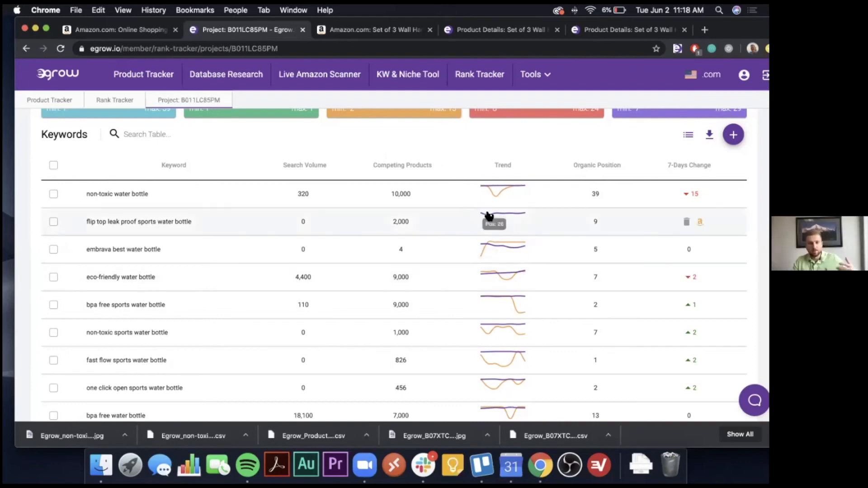
Step: Examine the organic and sponsored position history chart for the keyword "non-toxic water bottle", then close it
left_click(505, 195)
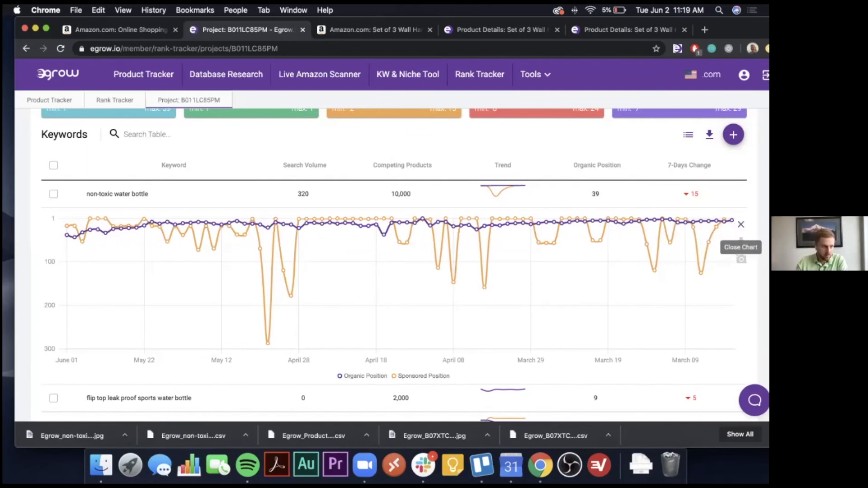
left_click(741, 224)
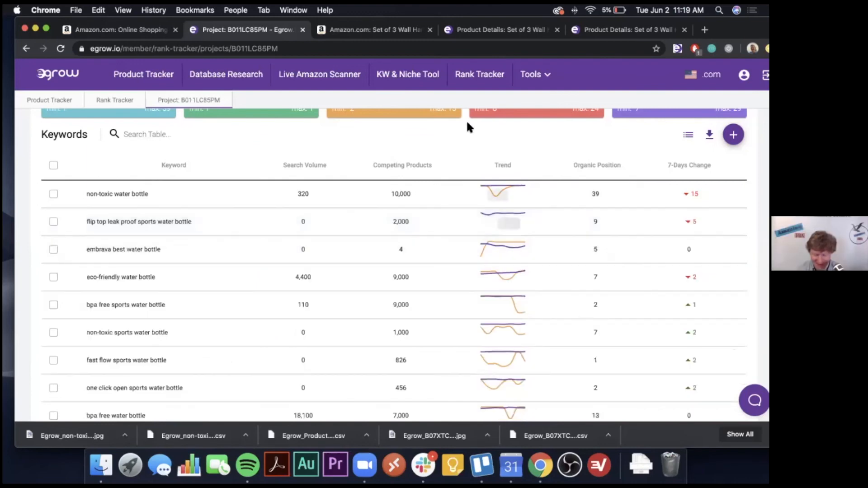
scroll(474, 140, "up", 3)
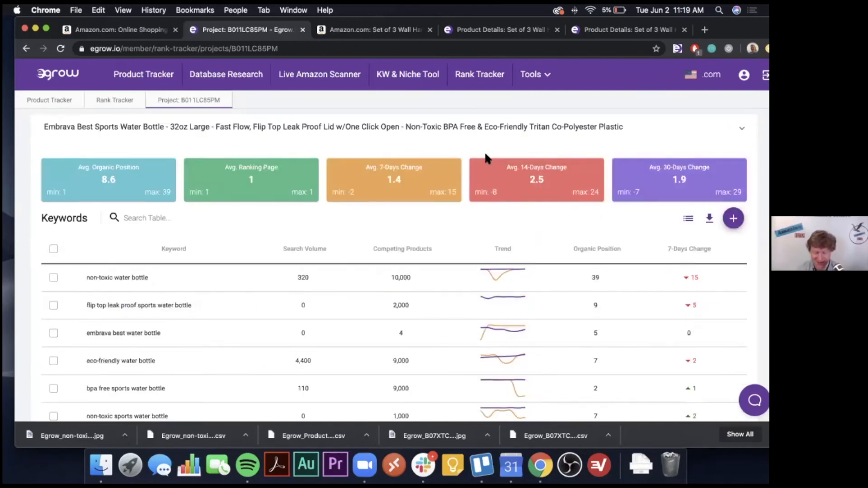